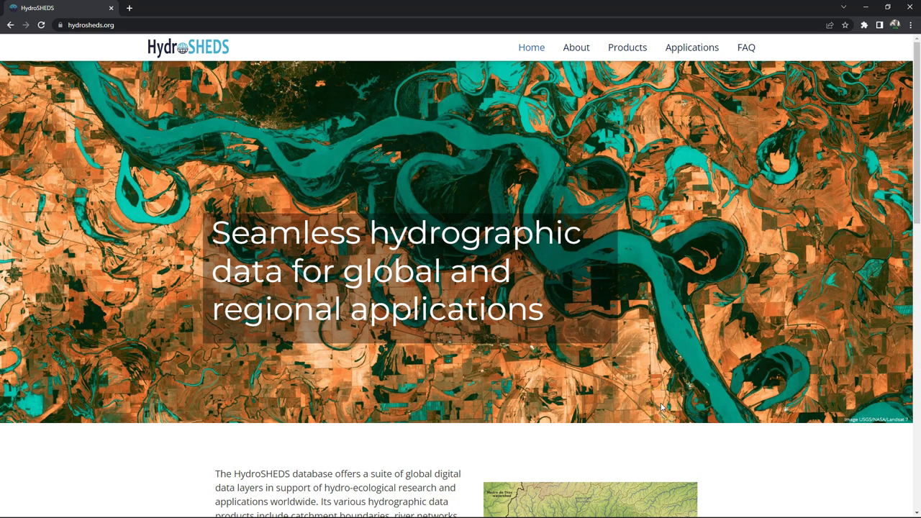
Browse the HydroSHEDS Data Products page listing the core and secondary hydrographic products.
{"action": "scroll", "coordinate": [568, 410], "scroll_direction": "down", "scroll_amount": 3}
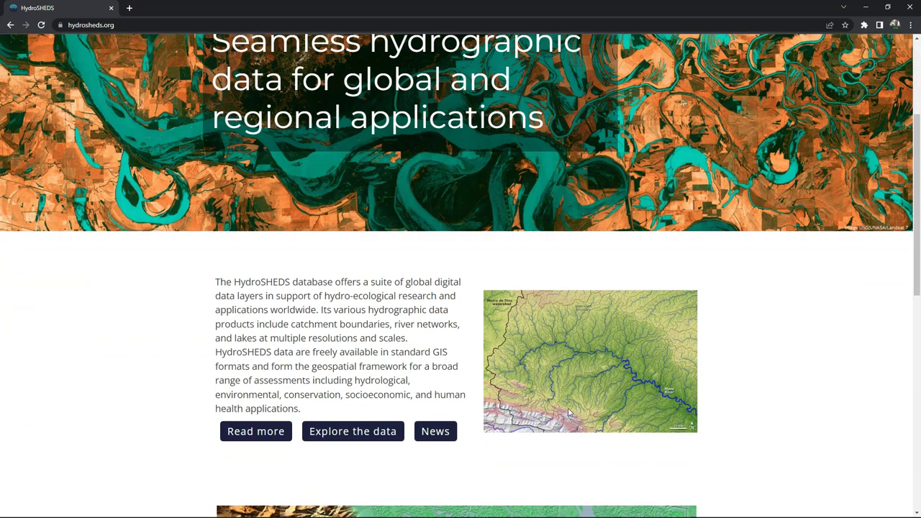
{"action": "left_click", "coordinate": [350, 432]}
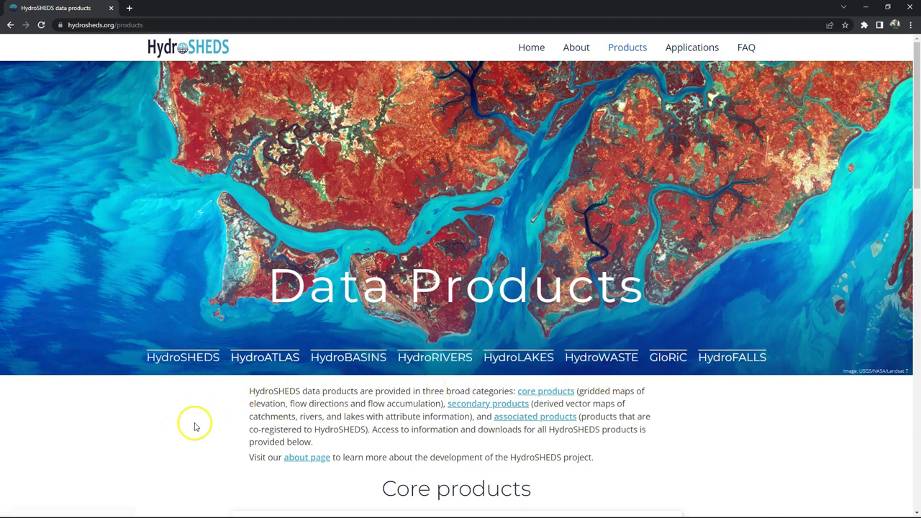
{"action": "scroll", "coordinate": [195, 425], "scroll_direction": "down", "scroll_amount": 4}
{"action": "scroll", "coordinate": [176, 381], "scroll_direction": "down", "scroll_amount": 5}
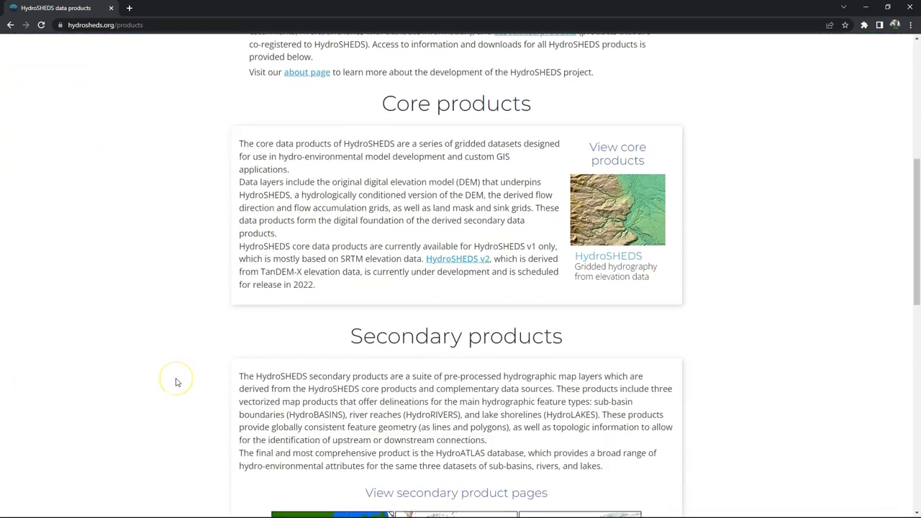
{"action": "scroll", "coordinate": [176, 382], "scroll_direction": "down", "scroll_amount": 5}
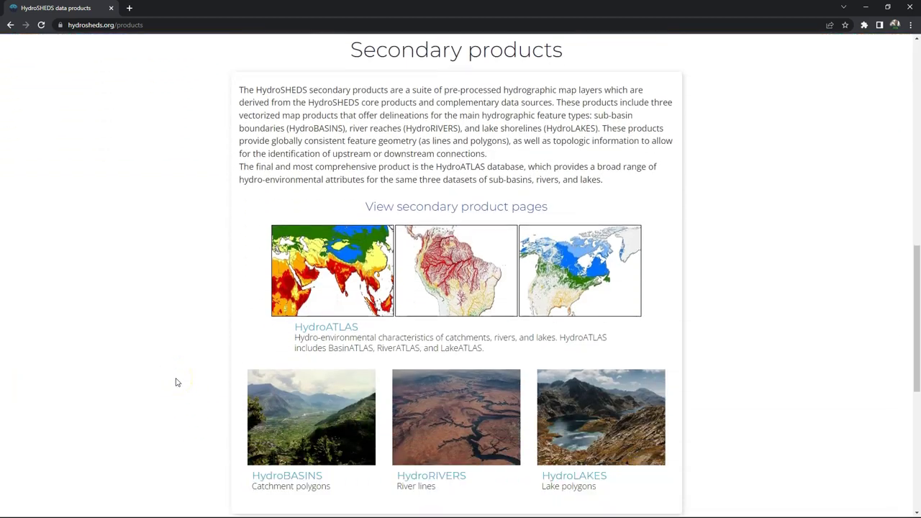
{"action": "scroll", "coordinate": [176, 382], "scroll_direction": "down", "scroll_amount": 2}
{"action": "scroll", "coordinate": [173, 382], "scroll_direction": "up", "scroll_amount": 20}
{"action": "left_click", "coordinate": [147, 412]}
Save the Europe HydroBASINS customized-with-lakes zip into a new HydroSHEDS folder.
{"action": "left_click", "coordinate": [355, 364]}
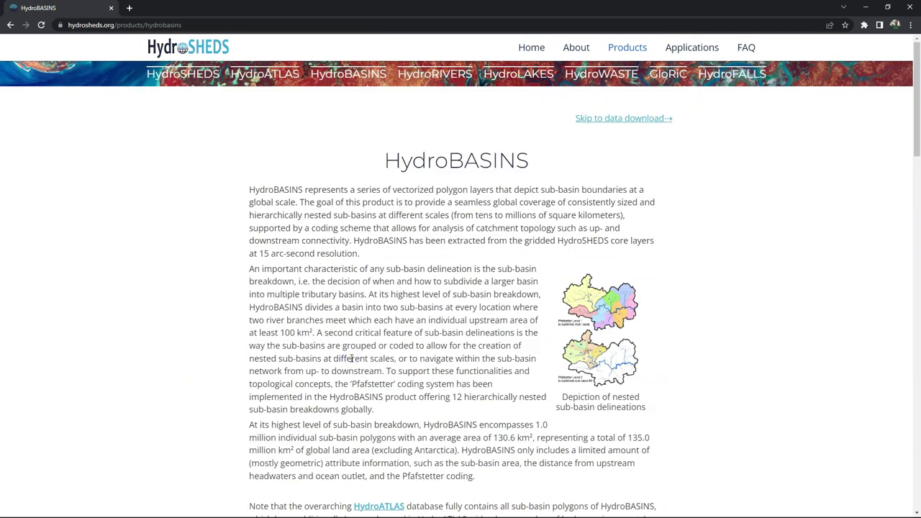
{"action": "scroll", "coordinate": [351, 358], "scroll_direction": "down", "scroll_amount": 12}
{"action": "scroll", "coordinate": [351, 362], "scroll_direction": "down", "scroll_amount": 5}
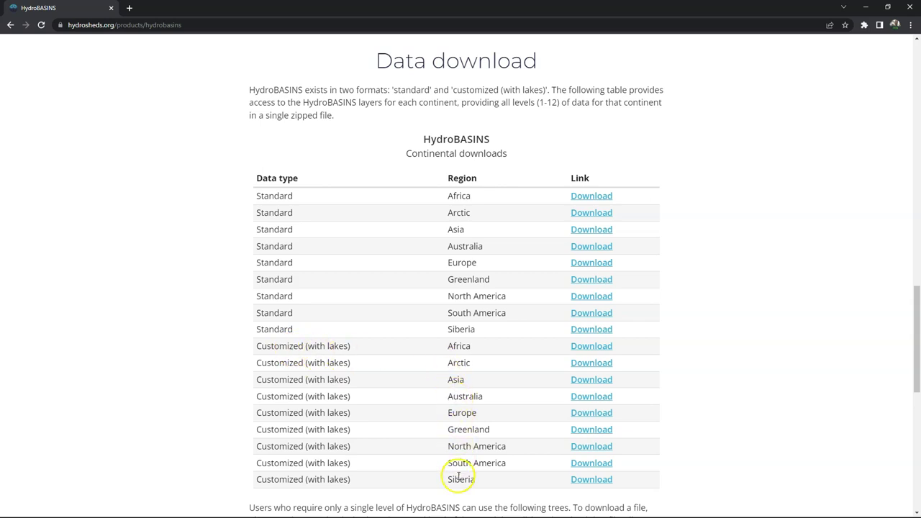
{"action": "left_click", "coordinate": [589, 414]}
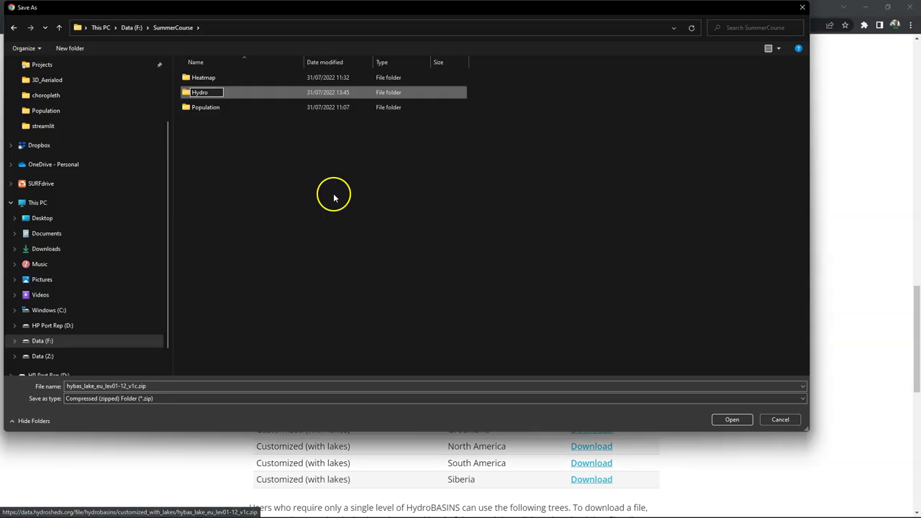
{"action": "type", "text": "HEDS"}
{"action": "key", "text": "Return"}
{"action": "double_click", "coordinate": [226, 94]}
{"action": "left_click", "coordinate": [730, 421]}
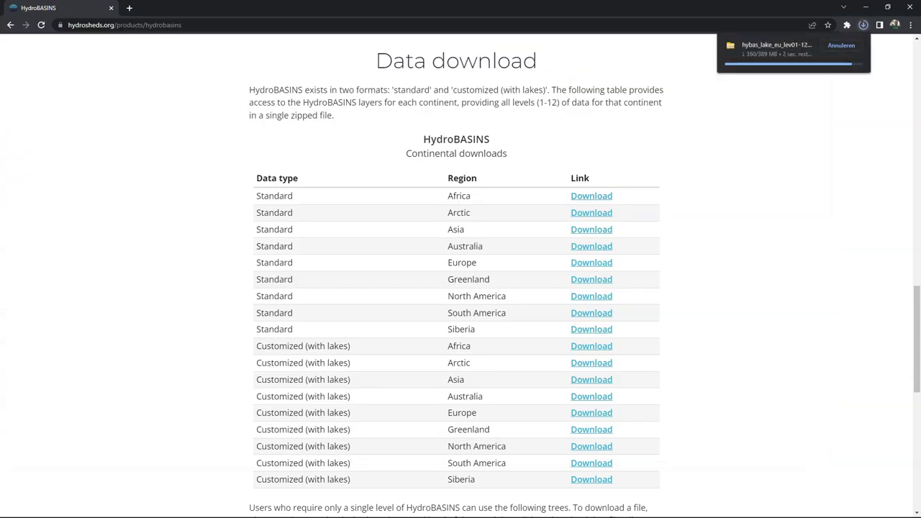
Save the Europe and Middle East HydroRIVERS shapefile zip into the HydroSHEDS folder.
{"action": "left_click", "coordinate": [10, 25]}
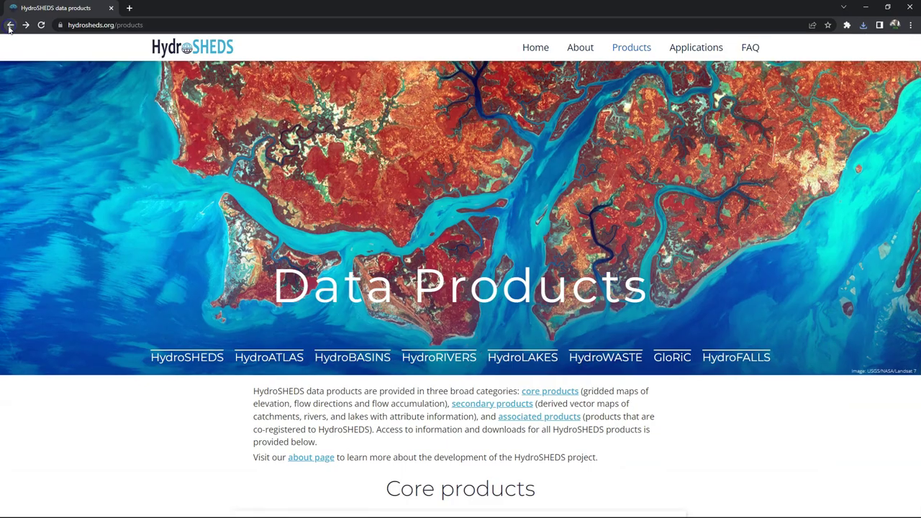
{"action": "left_click", "coordinate": [438, 357]}
{"action": "scroll", "coordinate": [438, 357], "scroll_direction": "down", "scroll_amount": 15}
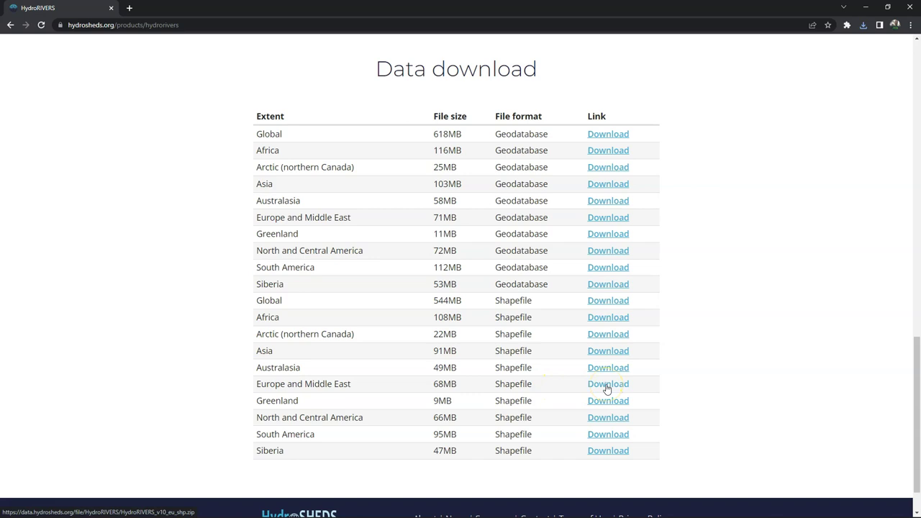
{"action": "left_click", "coordinate": [607, 386]}
{"action": "left_click", "coordinate": [732, 419]}
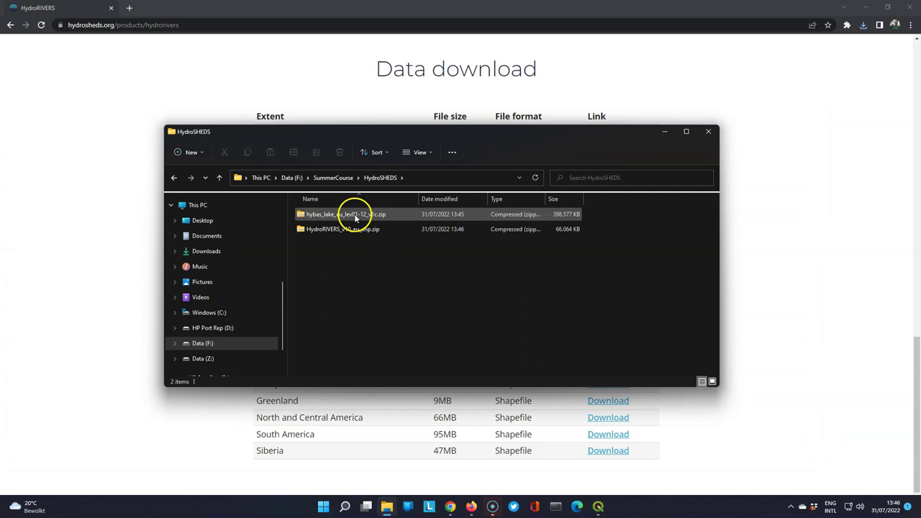
Extract the HydroBASINS zip with Extract All and close its result window.
{"action": "right_click", "coordinate": [355, 217]}
{"action": "left_click", "coordinate": [401, 293]}
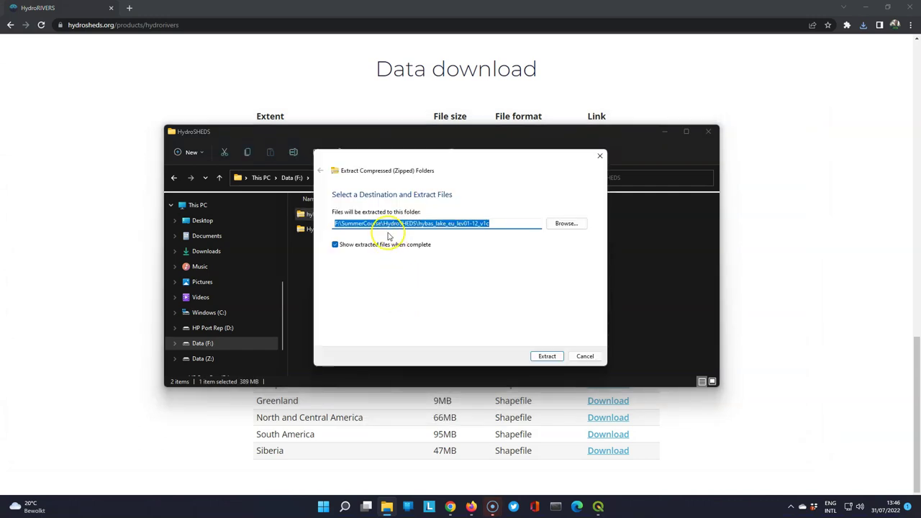
{"action": "left_click", "coordinate": [547, 356]}
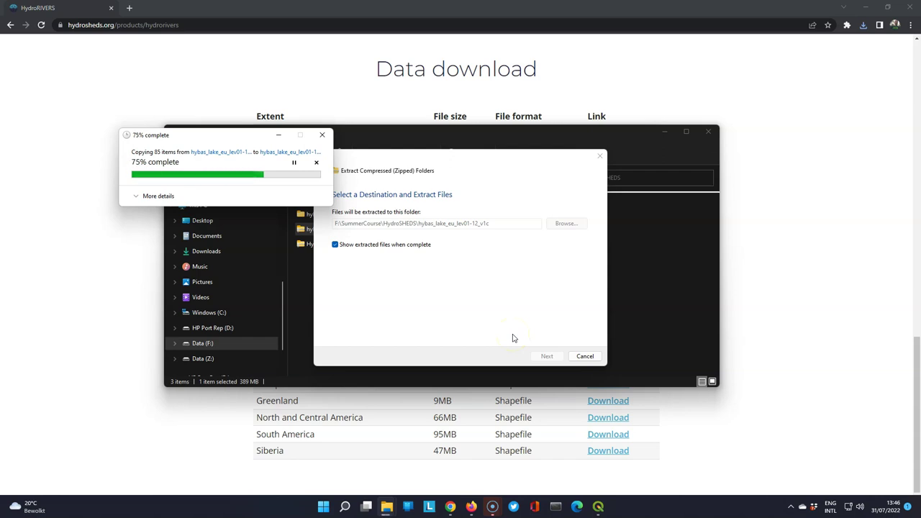
{"action": "left_click", "coordinate": [724, 144]}
Extract the HydroRIVERS zip and select HydroRIVERS_TechDoc_v10.pdf in the extracted folder.
{"action": "right_click", "coordinate": [355, 246]}
{"action": "left_click", "coordinate": [394, 324]}
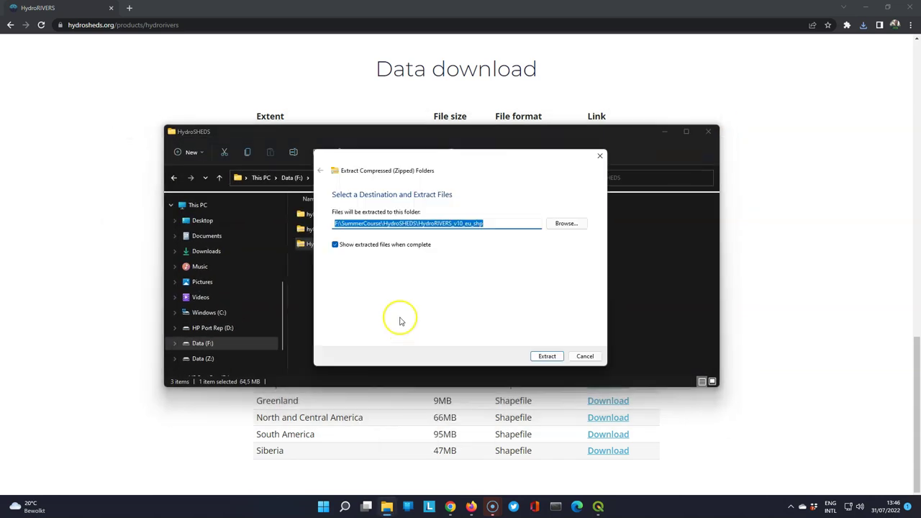
{"action": "left_click", "coordinate": [542, 356]}
{"action": "left_click", "coordinate": [379, 256]}
Read HydroRIVERS_TechDoc_v10.pdf down to section 4.2 Acknowledgement and citation.
{"action": "double_click", "coordinate": [376, 253]}
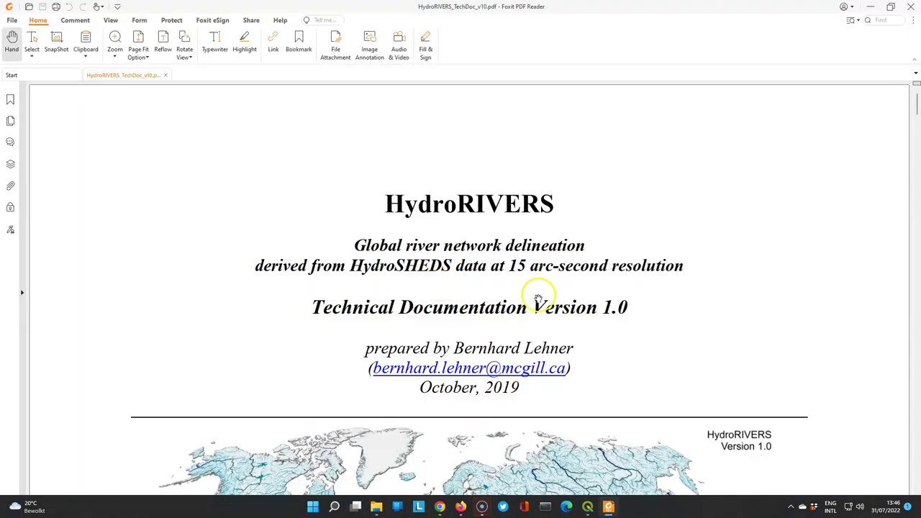
{"action": "scroll", "coordinate": [295, 295], "scroll_direction": "down", "scroll_amount": 5}
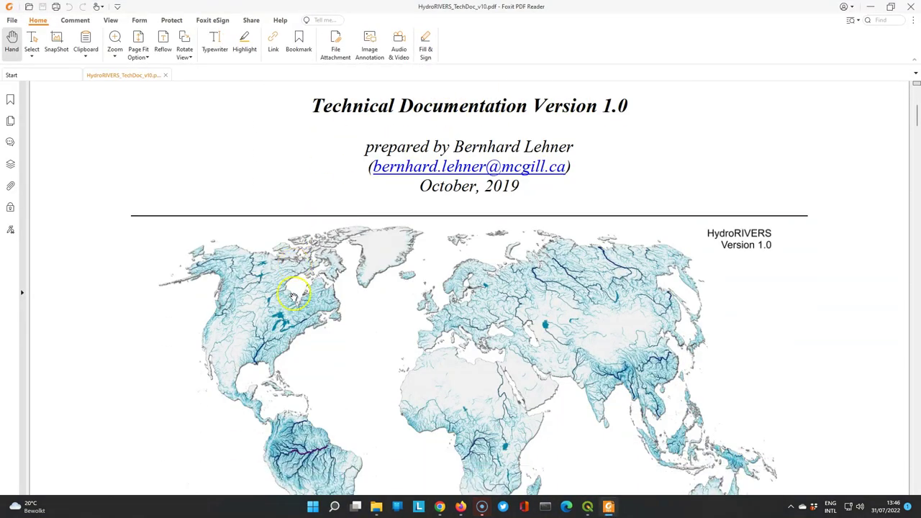
{"action": "scroll", "coordinate": [292, 296], "scroll_direction": "down", "scroll_amount": 7}
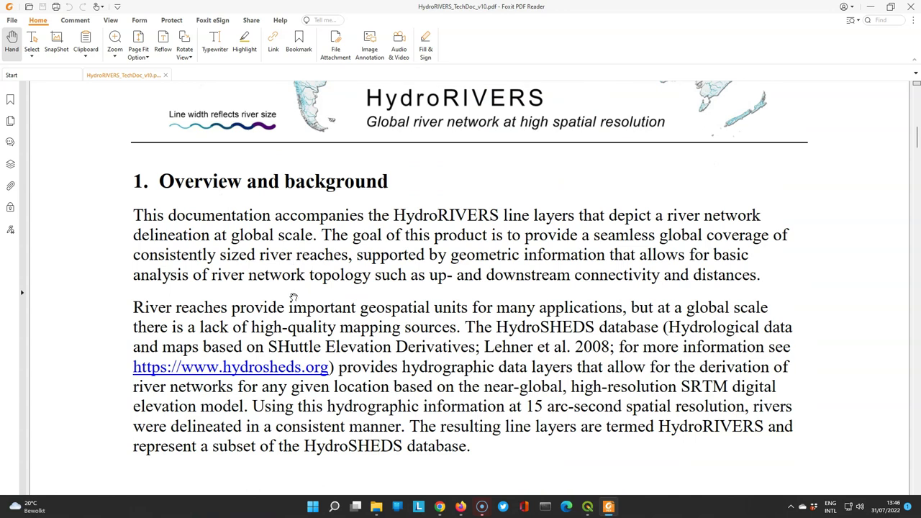
{"action": "scroll", "coordinate": [293, 297], "scroll_direction": "down", "scroll_amount": 10}
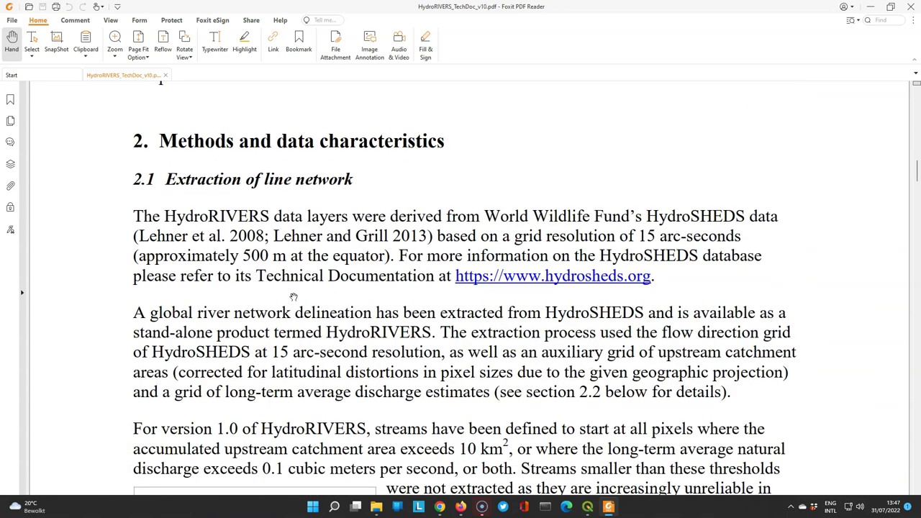
{"action": "left_click_drag", "start_coordinate": [916, 182], "coordinate": [886, 399]}
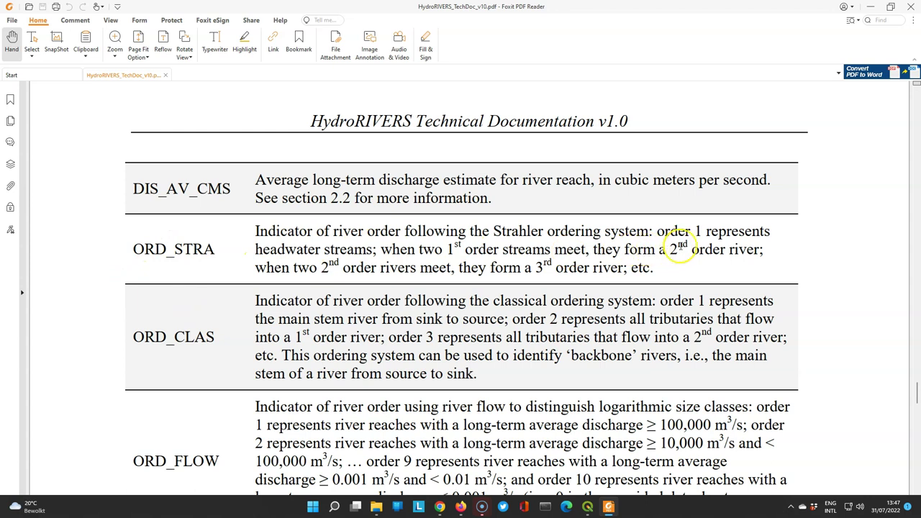
{"action": "scroll", "coordinate": [724, 249], "scroll_direction": "down", "scroll_amount": 15}
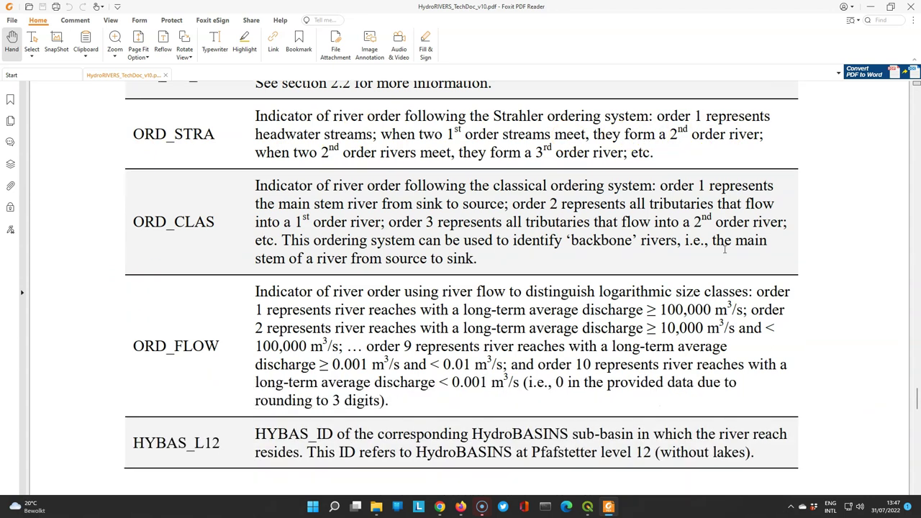
{"action": "scroll", "coordinate": [124, 408], "scroll_direction": "down", "scroll_amount": 3}
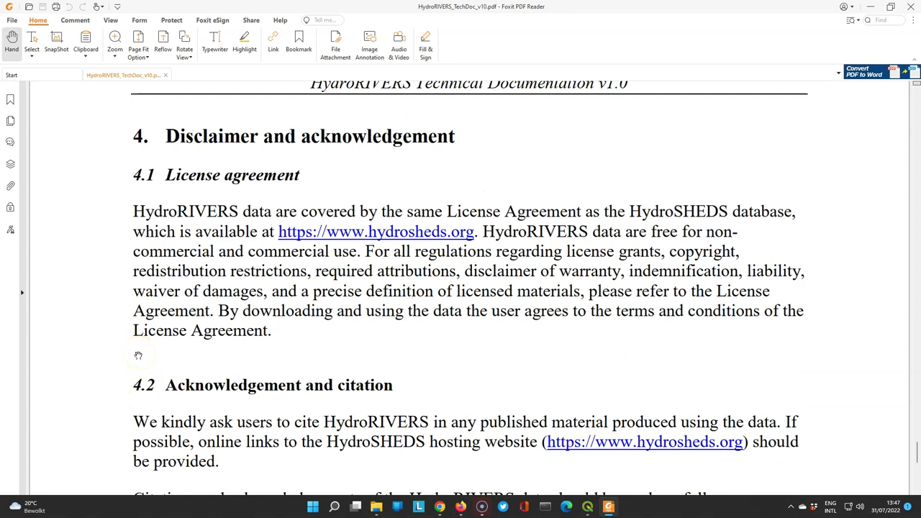
{"action": "scroll", "coordinate": [115, 341], "scroll_direction": "down", "scroll_amount": 3}
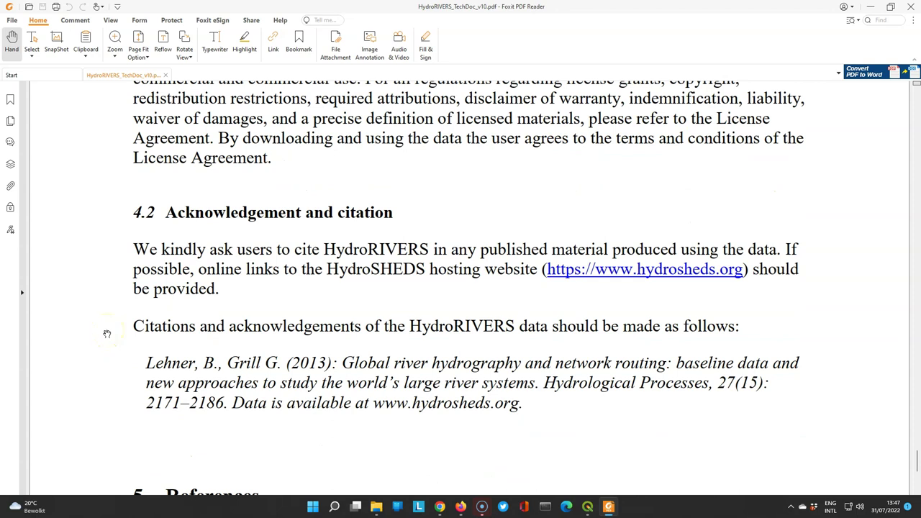
{"action": "scroll", "coordinate": [107, 333], "scroll_direction": "down", "scroll_amount": 6}
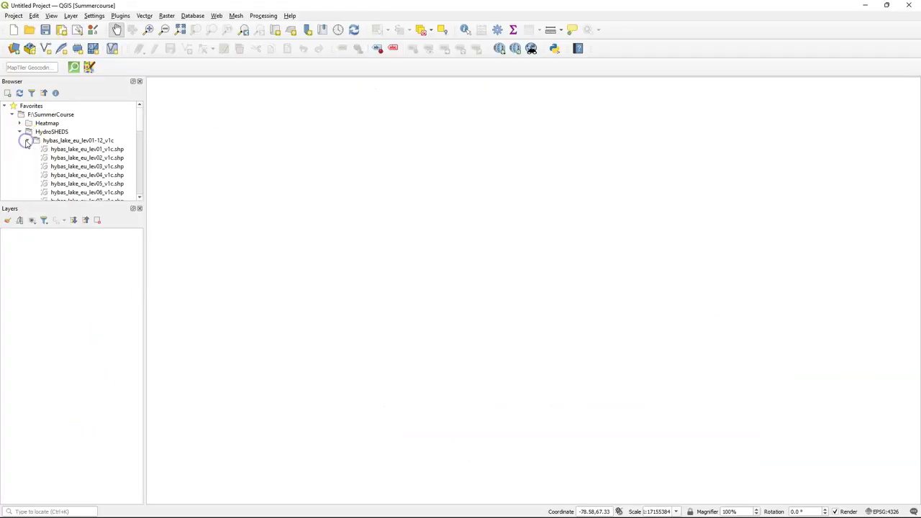
Add hybas_lake_eu_lev04_v1c and HydroRIVERS_v10_eu to the map, ordering basins above rivers.
{"action": "left_click_drag", "start_coordinate": [72, 174], "coordinate": [333, 198]}
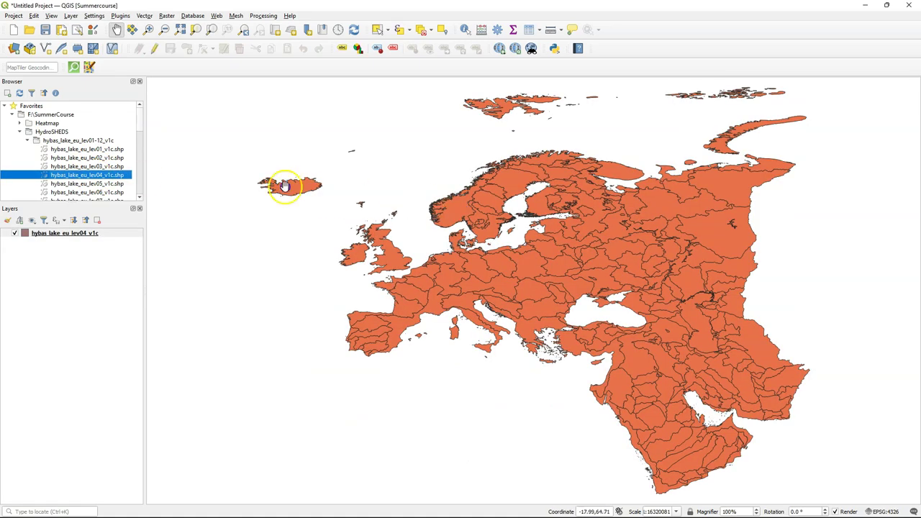
{"action": "scroll", "coordinate": [44, 157], "scroll_direction": "down", "scroll_amount": 3}
{"action": "left_click", "coordinate": [28, 187]}
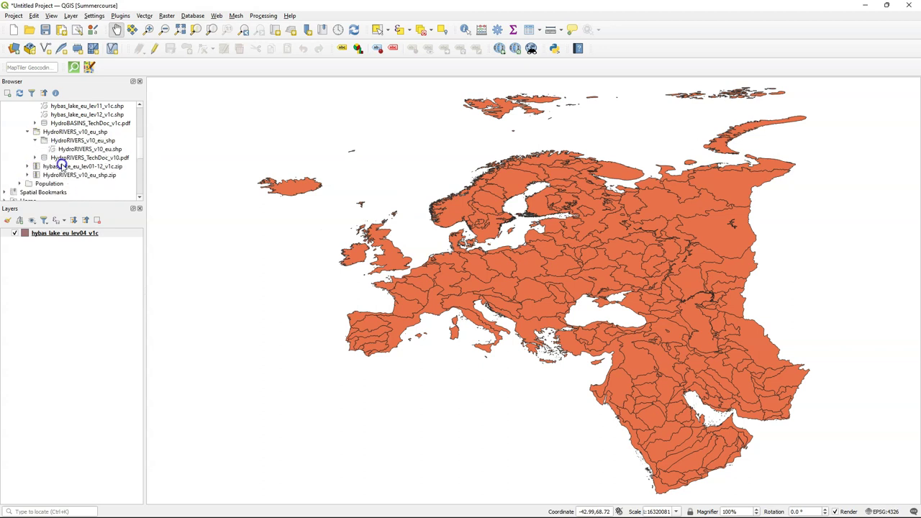
{"action": "left_click_drag", "start_coordinate": [83, 150], "coordinate": [553, 200]}
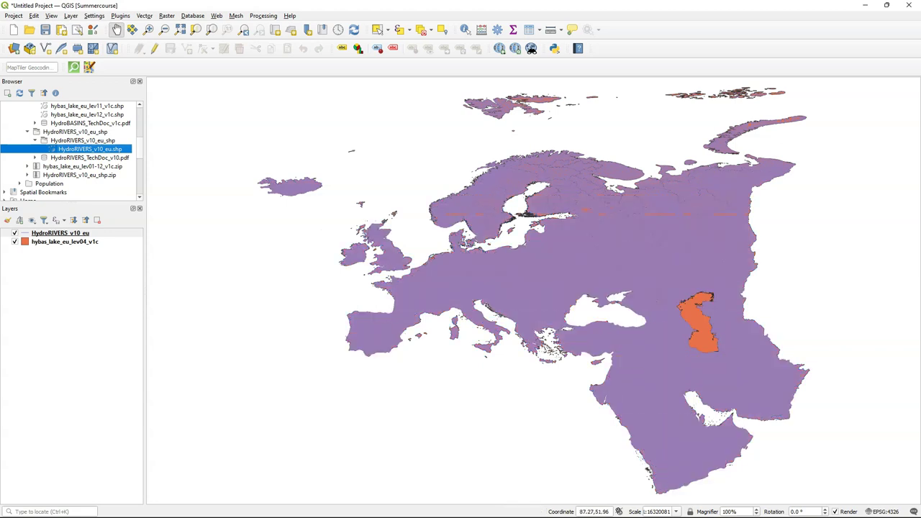
{"action": "left_click_drag", "start_coordinate": [65, 242], "coordinate": [72, 232]}
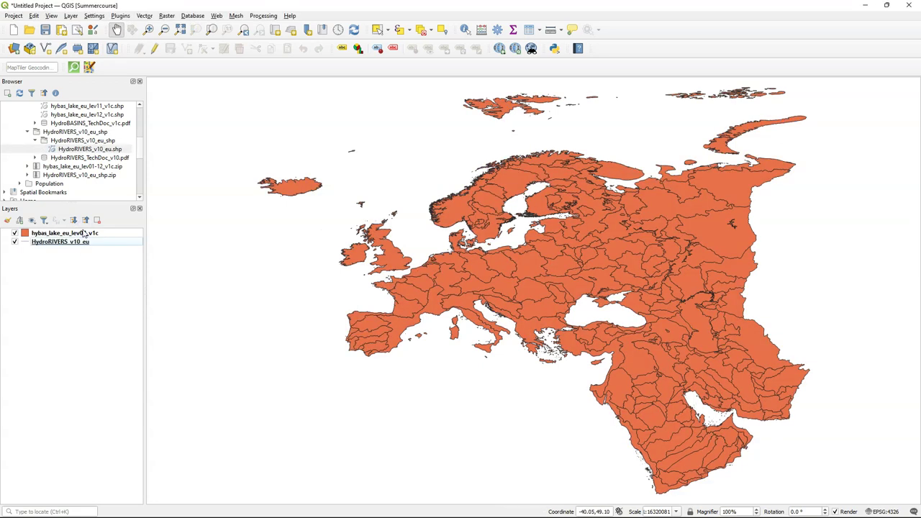
{"action": "left_click", "coordinate": [84, 234]}
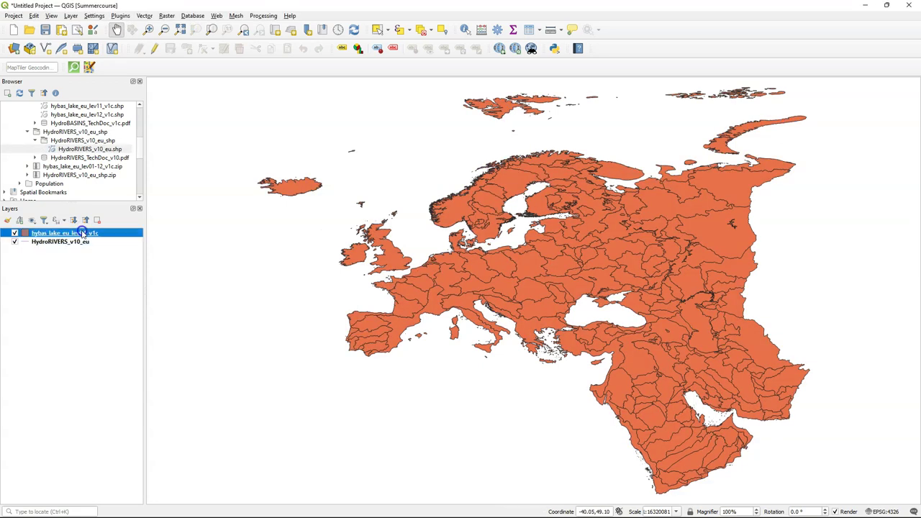
Switch the basins layer to a Graduated renderer and list its attribute fields for the value.
{"action": "left_click", "coordinate": [6, 221]}
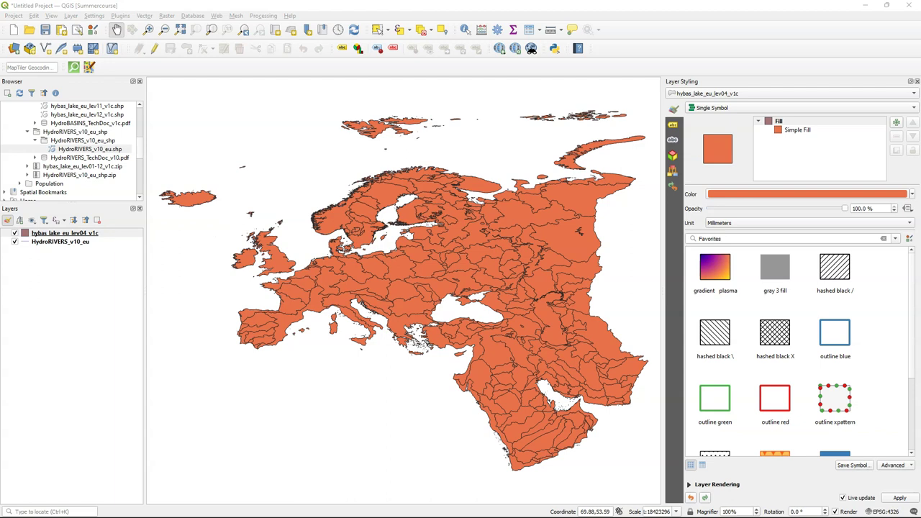
{"action": "left_click", "coordinate": [720, 109]}
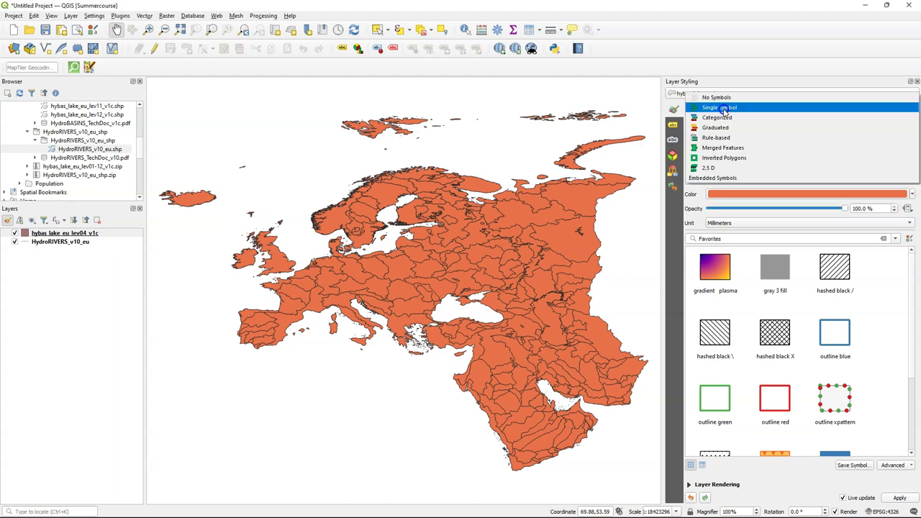
{"action": "left_click", "coordinate": [717, 127]}
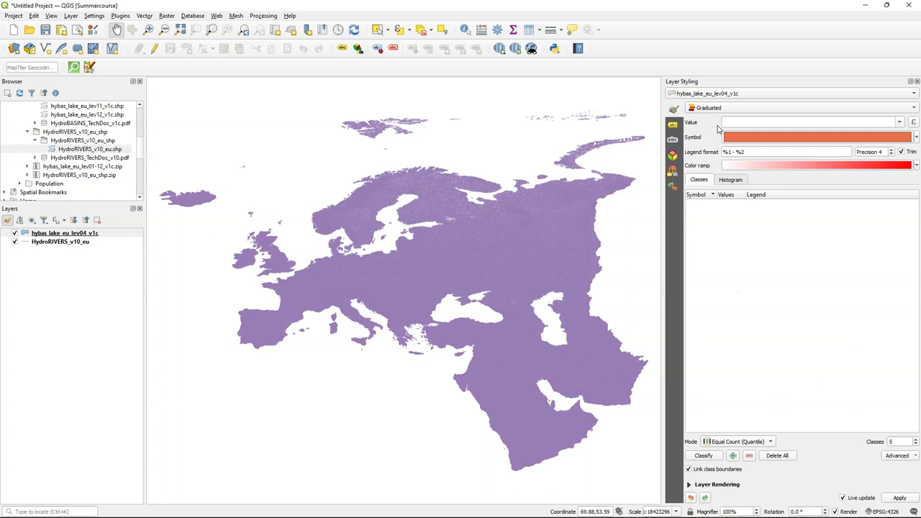
{"action": "left_click", "coordinate": [898, 123]}
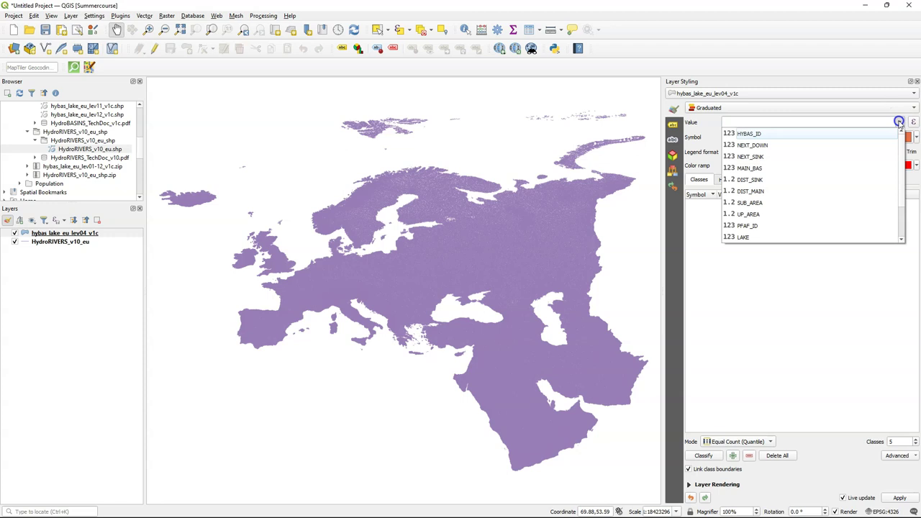
{"action": "mouse_move", "coordinate": [899, 122]}
{"action": "left_mouse_down"}
{"action": "mouse_move", "coordinate": [898, 162]}
{"action": "mouse_move", "coordinate": [895, 128]}
{"action": "left_mouse_up"}
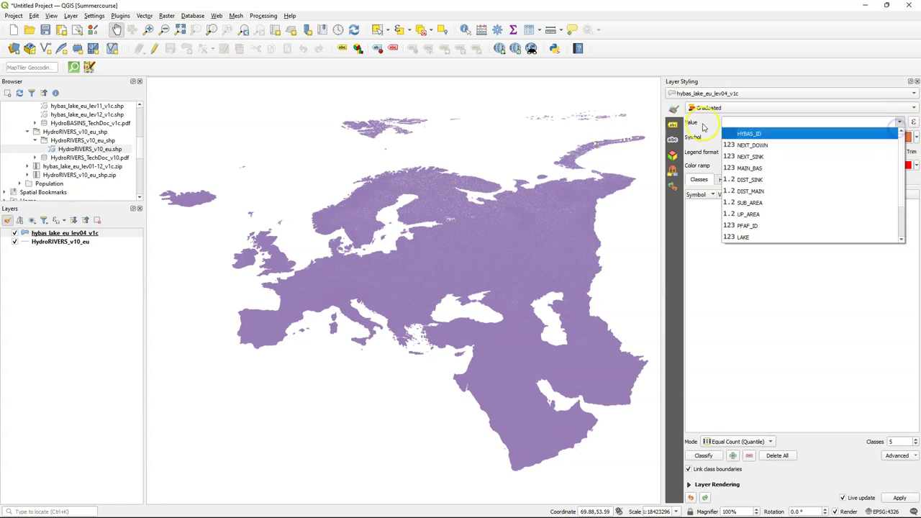
Build the expression rand(0,9999) from the Math functions as the basins' graduated value.
{"action": "left_click", "coordinate": [702, 128]}
{"action": "left_click", "coordinate": [914, 123]}
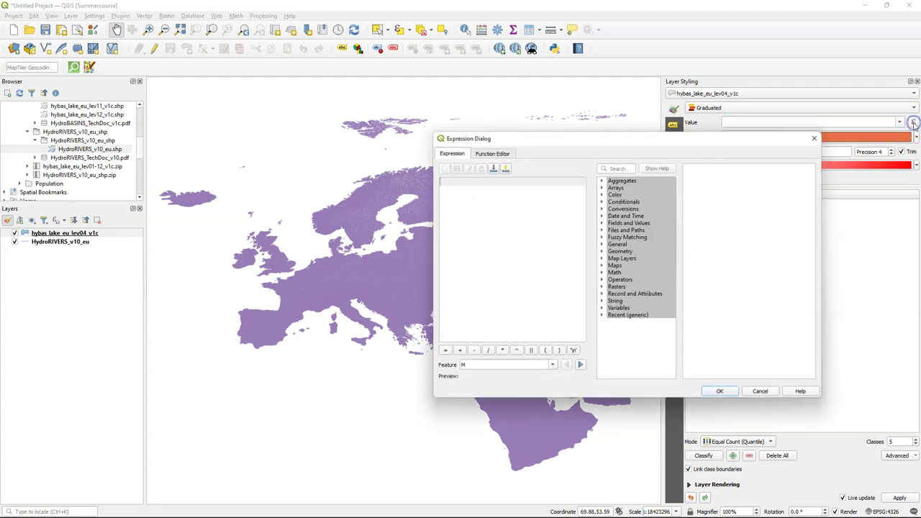
{"action": "left_click", "coordinate": [612, 166]}
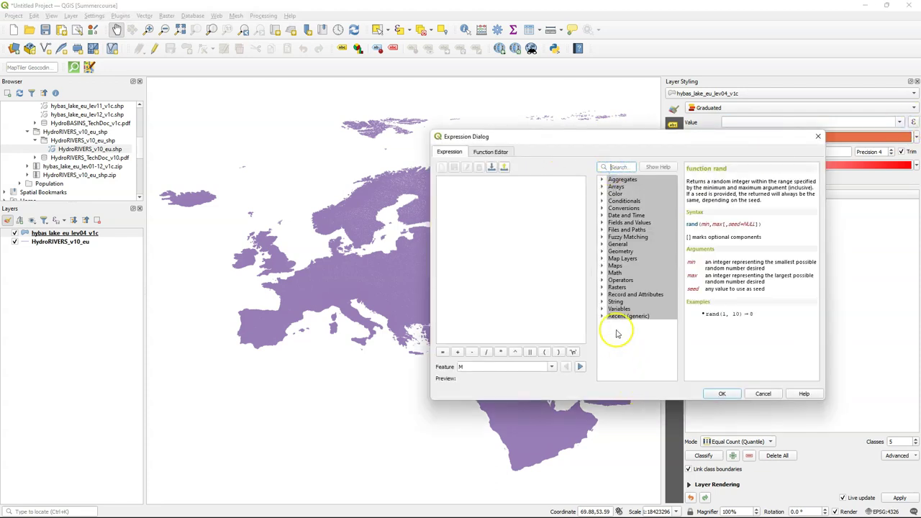
{"action": "left_click", "coordinate": [604, 273]}
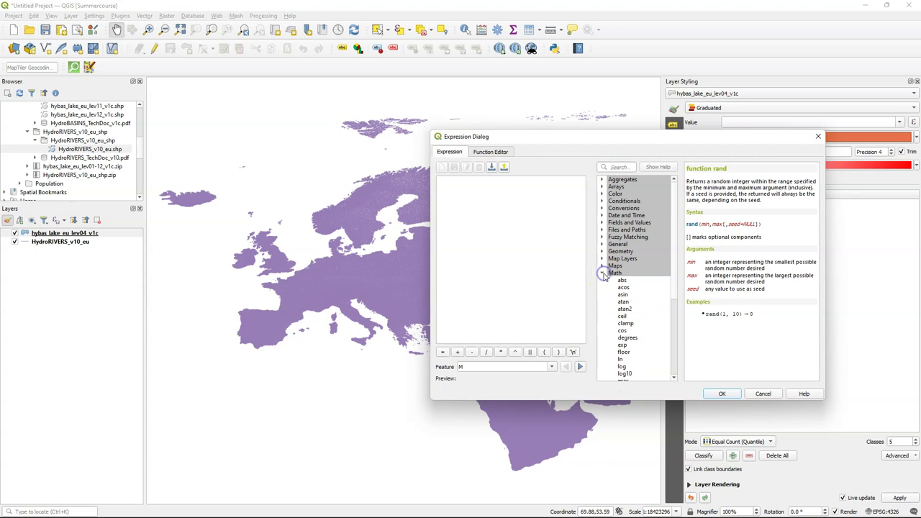
{"action": "scroll", "coordinate": [631, 317], "scroll_direction": "down", "scroll_amount": 2}
{"action": "scroll", "coordinate": [632, 317], "scroll_direction": "down", "scroll_amount": 1}
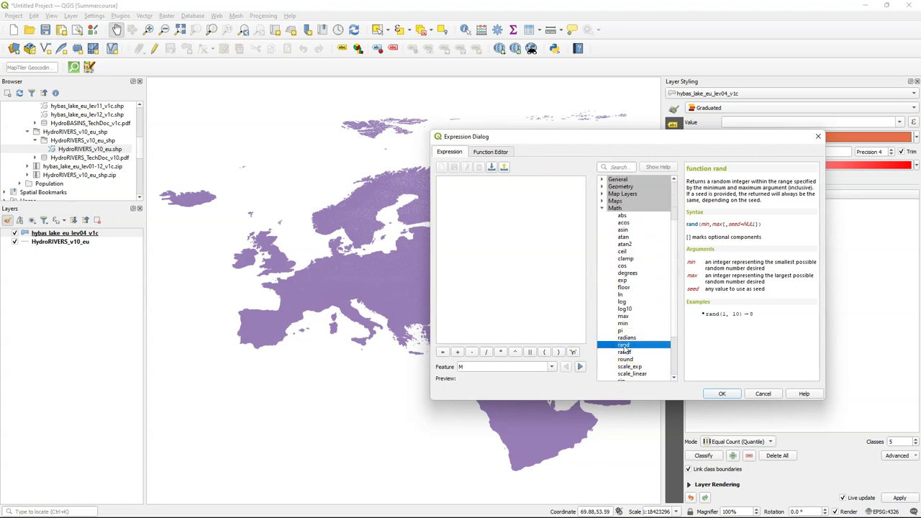
{"action": "double_click", "coordinate": [624, 346]}
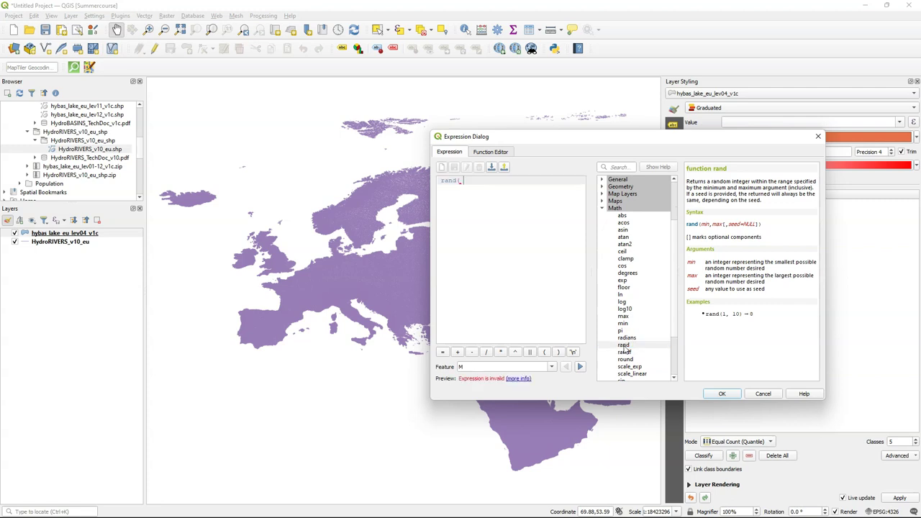
{"action": "left_click", "coordinate": [453, 181]}
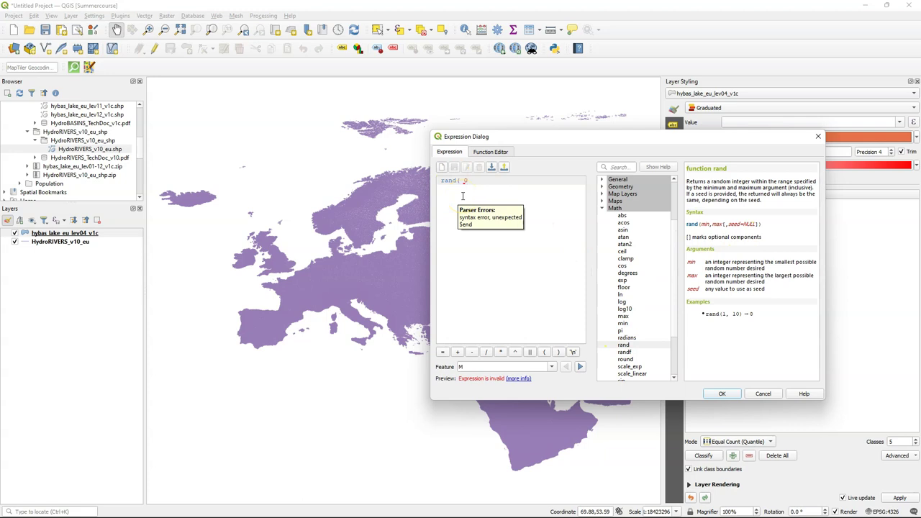
{"action": "type", "text": ","}
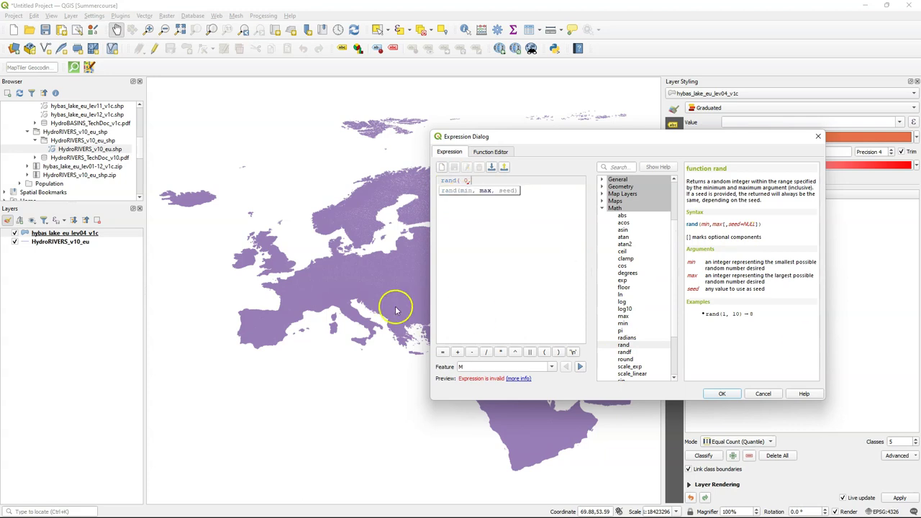
{"action": "type", "text": "9999"}
{"action": "left_click", "coordinate": [558, 351]}
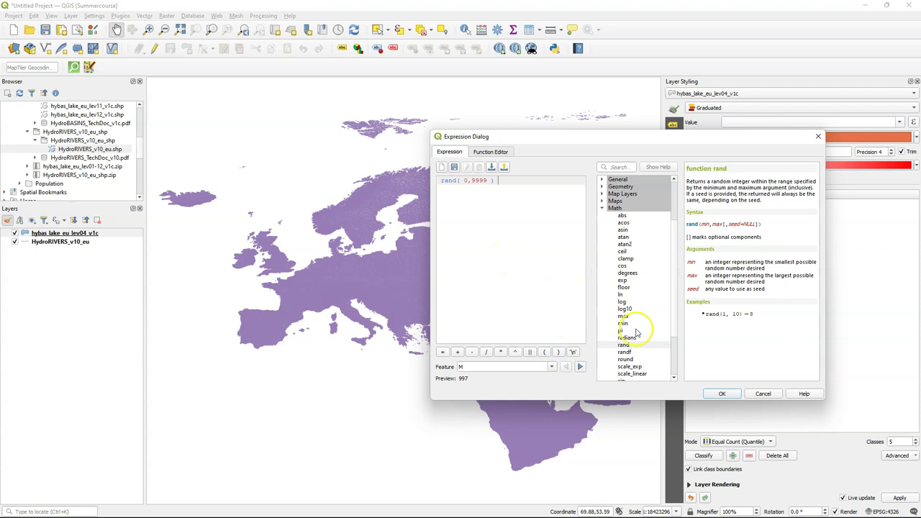
{"action": "left_click", "coordinate": [721, 393]}
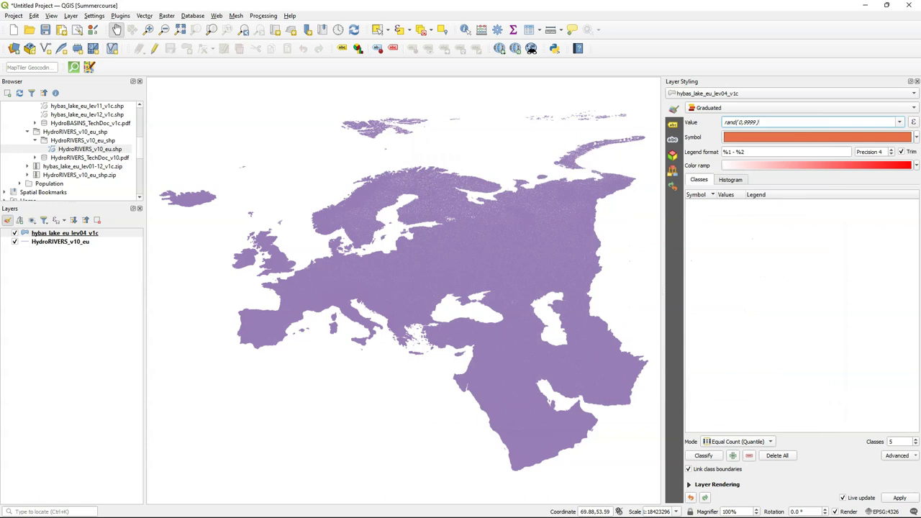
Classify the basins into 150 classes using the Random colors ramp.
{"action": "left_click", "coordinate": [916, 167]}
{"action": "left_click", "coordinate": [776, 191]}
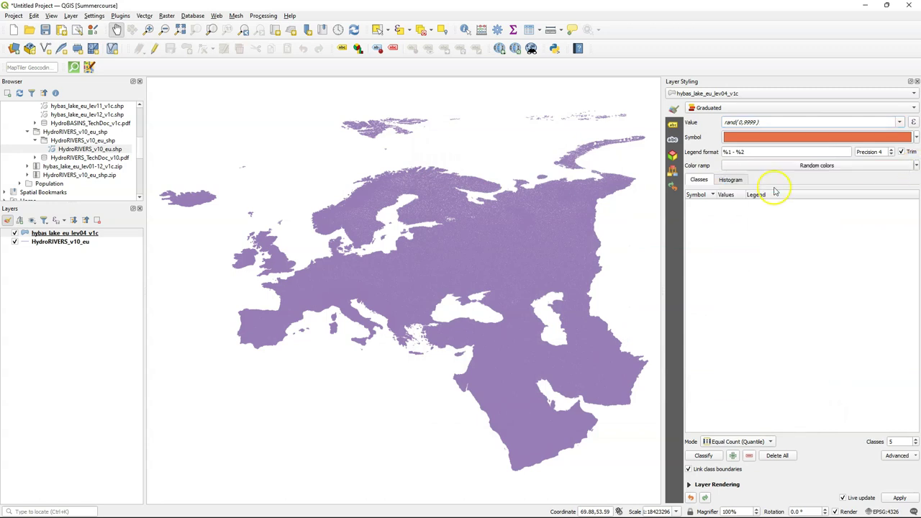
{"action": "double_click", "coordinate": [890, 441]}
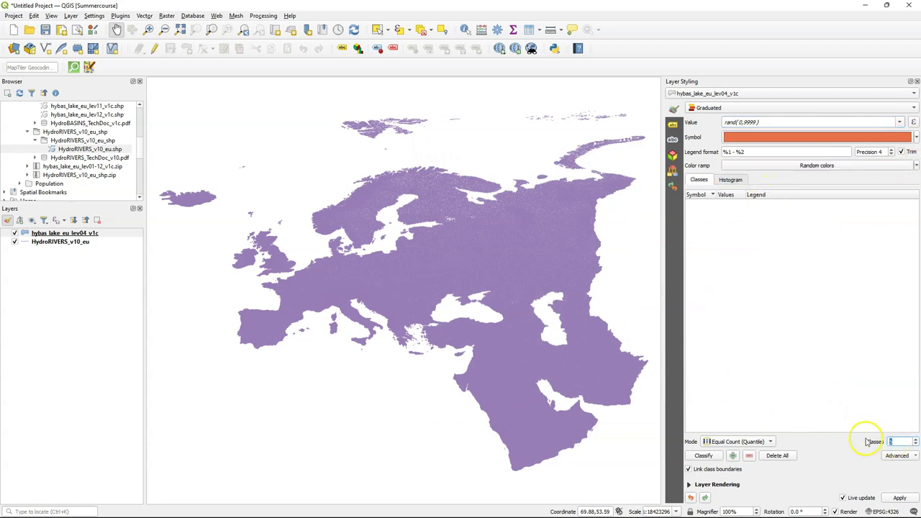
{"action": "type", "text": "150"}
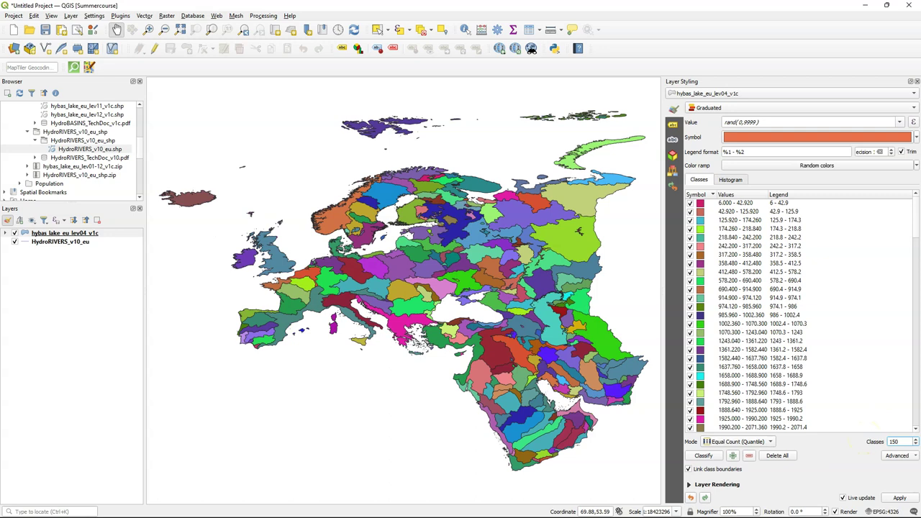
{"action": "left_click", "coordinate": [703, 456]}
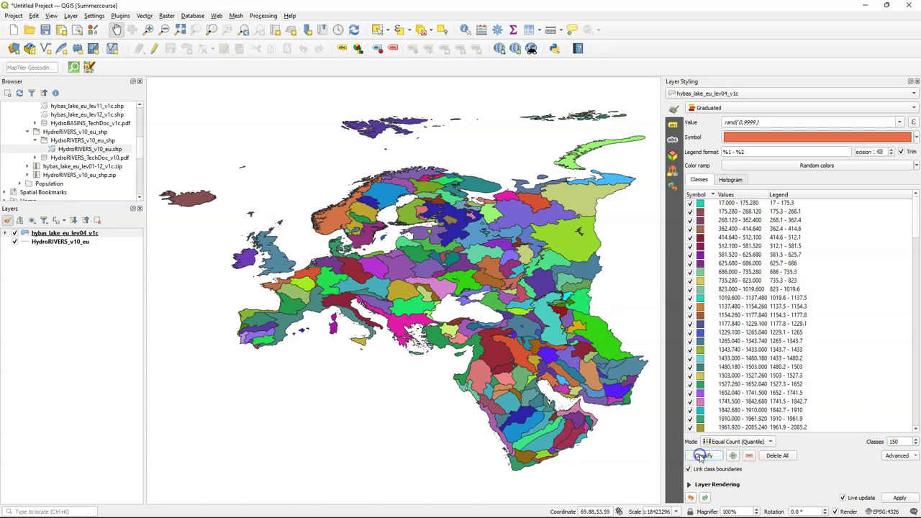
{"action": "left_click", "coordinate": [700, 456]}
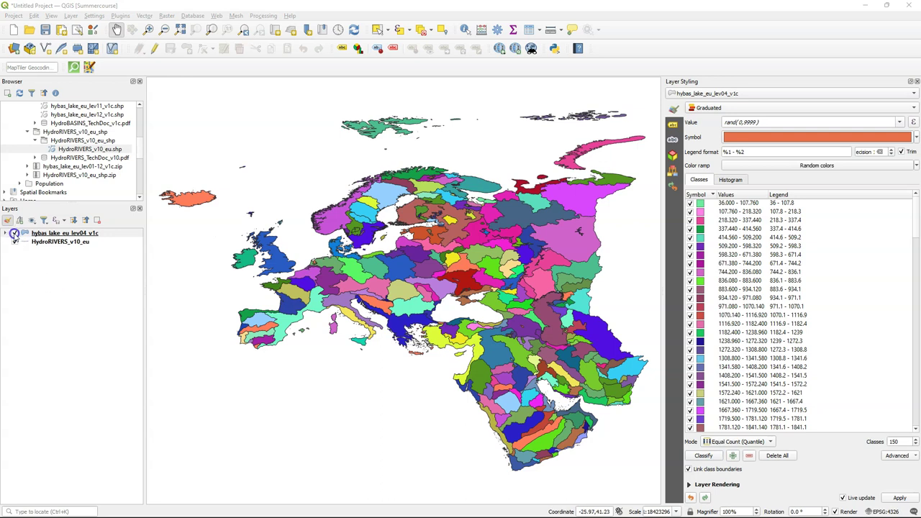
Hide the basins layer and inspect the HydroRIVERS_v10_eu fields, including ORD_STRA, in Properties.
{"action": "left_click", "coordinate": [15, 233]}
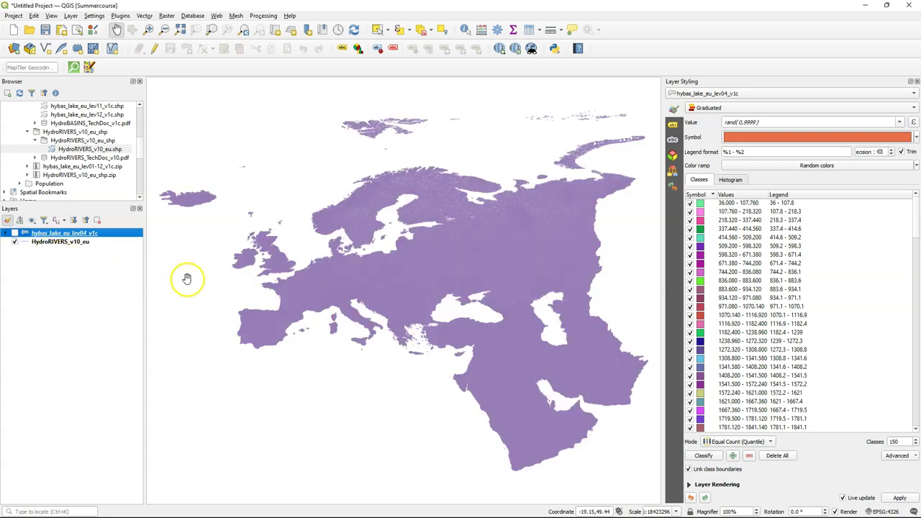
{"action": "left_click", "coordinate": [72, 242]}
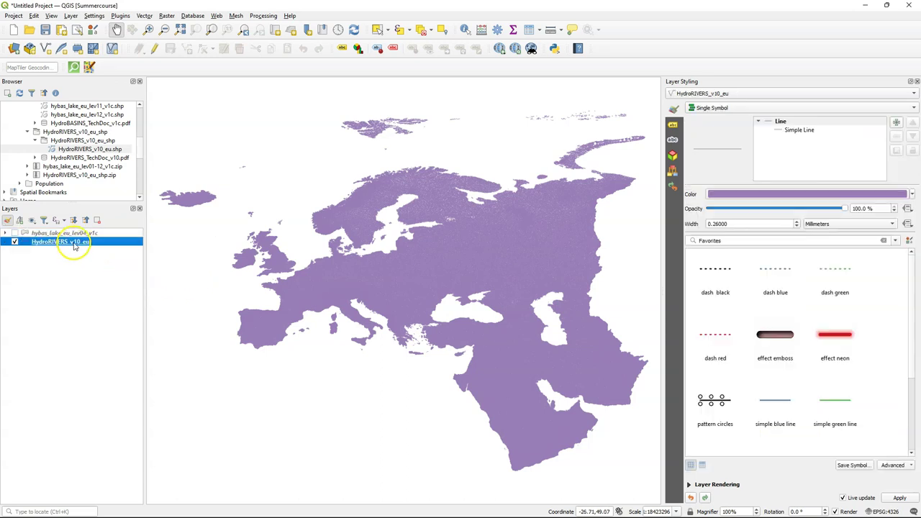
{"action": "right_click", "coordinate": [74, 246]}
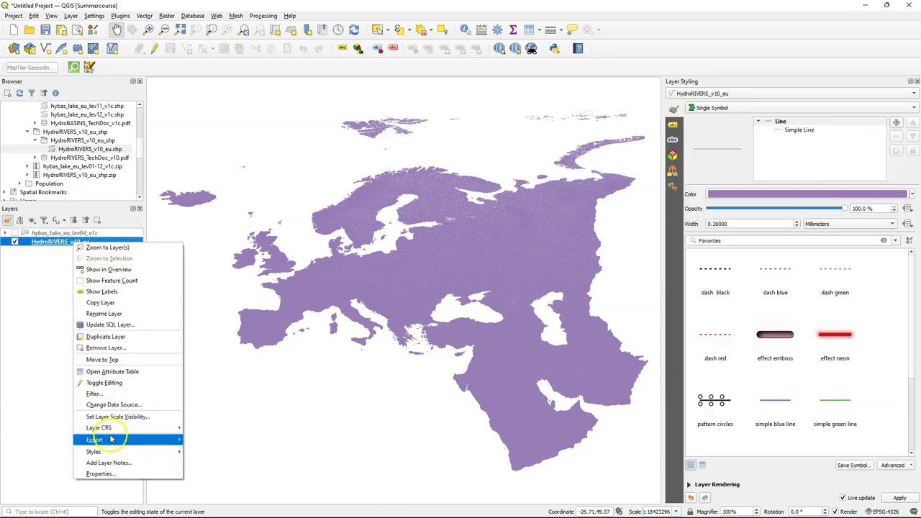
{"action": "left_click", "coordinate": [100, 474]}
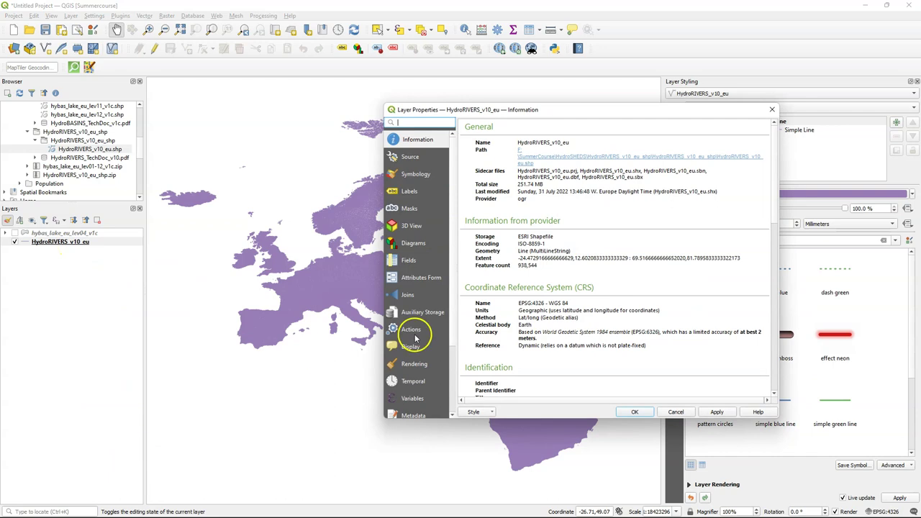
{"action": "scroll", "coordinate": [608, 274], "scroll_direction": "down", "scroll_amount": 6}
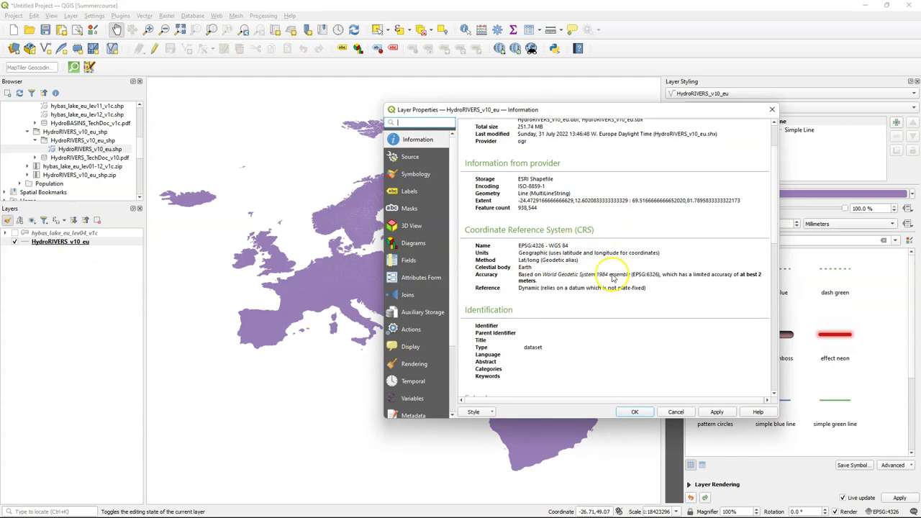
{"action": "scroll", "coordinate": [610, 281], "scroll_direction": "down", "scroll_amount": 2}
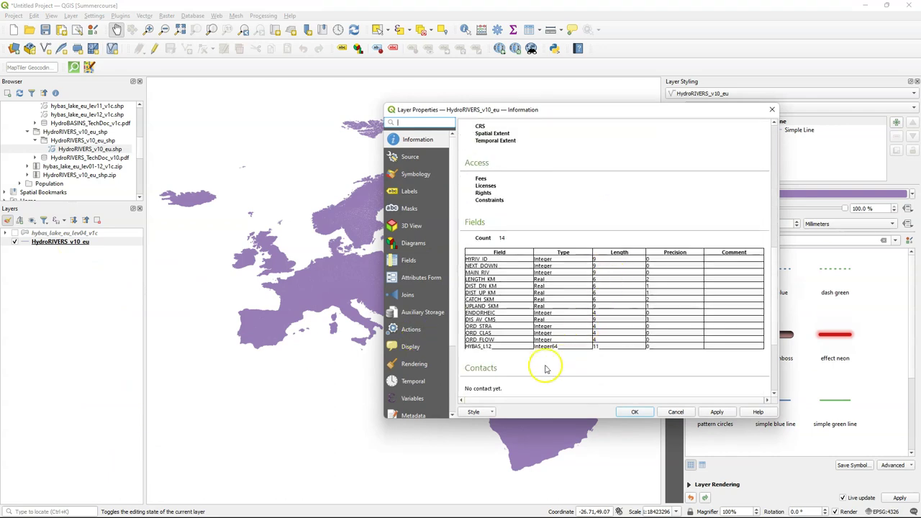
{"action": "left_click", "coordinate": [493, 327]}
{"action": "left_click_drag", "start_coordinate": [494, 327], "coordinate": [467, 329]}
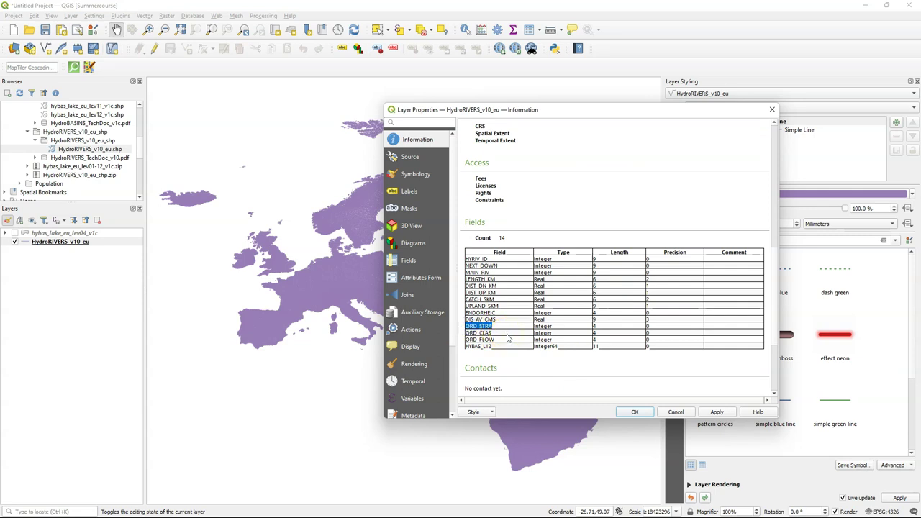
{"action": "left_click", "coordinate": [674, 412]}
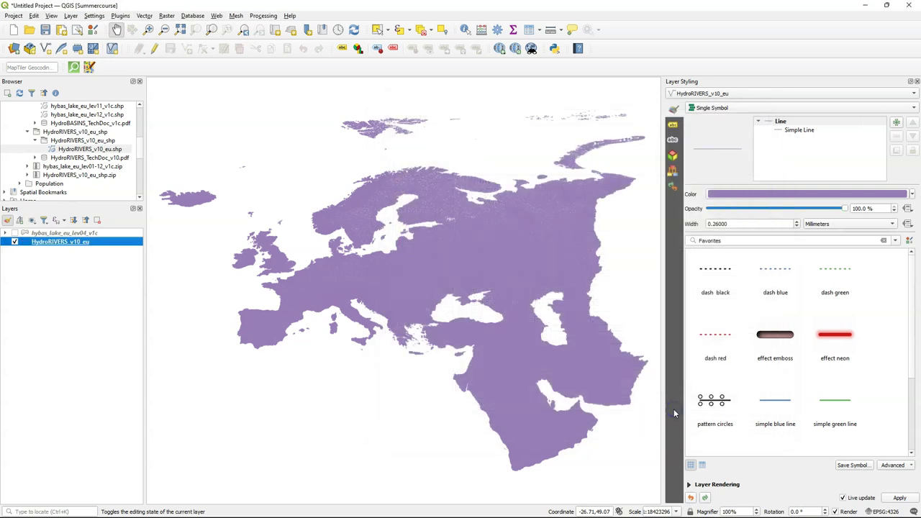
Turn the river symbol into an interpolated line with varying stroke width.
{"action": "left_click", "coordinate": [799, 129]}
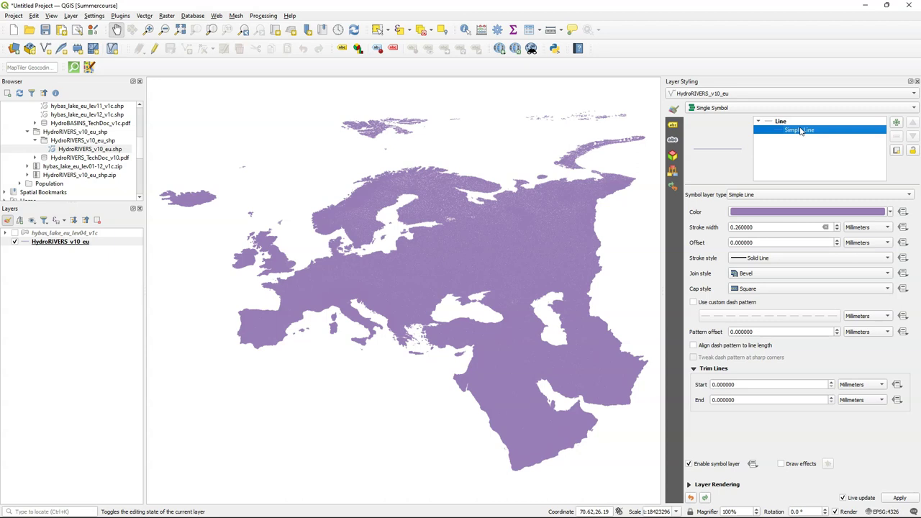
{"action": "left_click", "coordinate": [761, 194]}
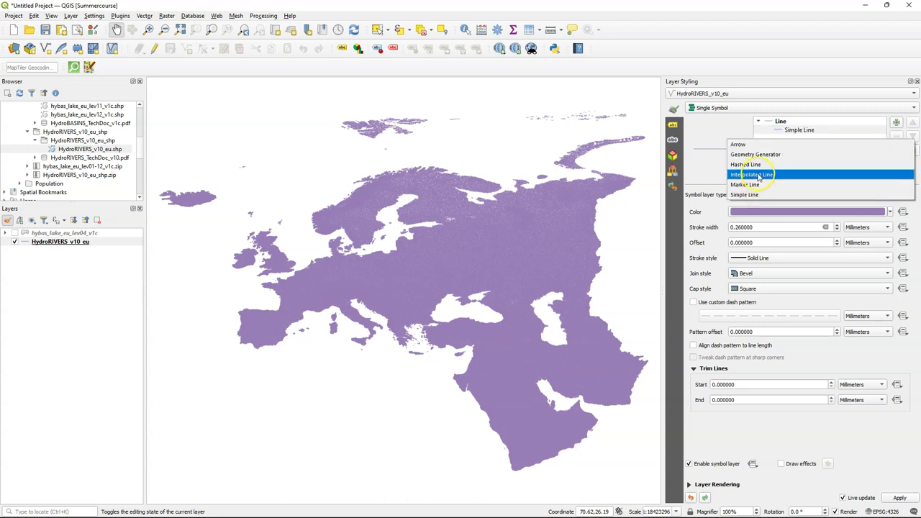
{"action": "left_click", "coordinate": [757, 174]}
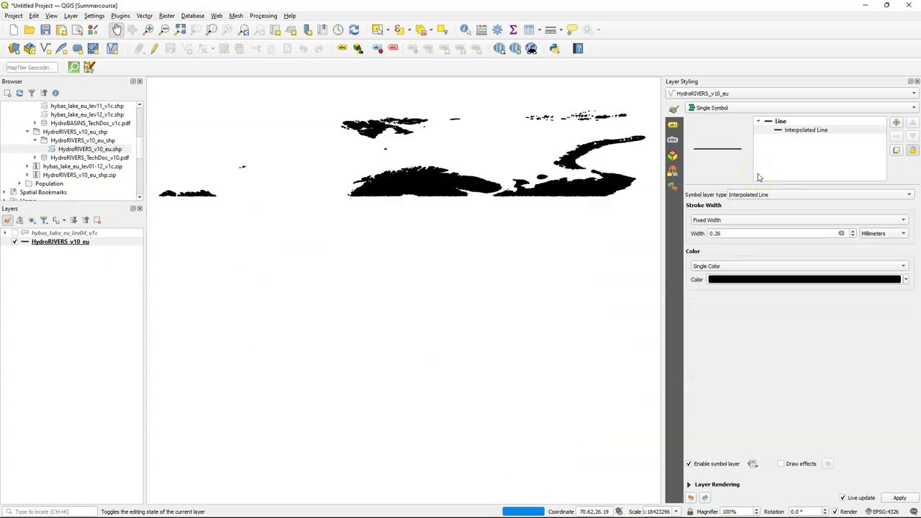
{"action": "left_click", "coordinate": [709, 220]}
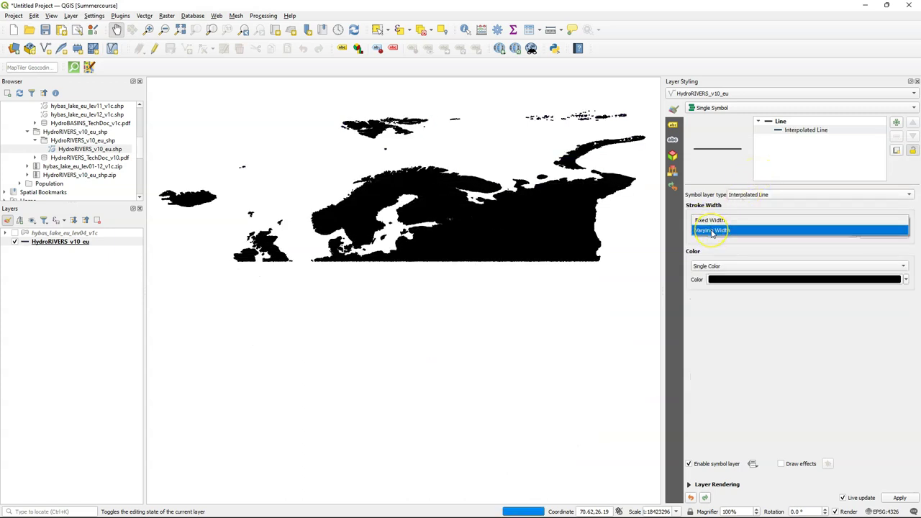
{"action": "left_click", "coordinate": [712, 230]}
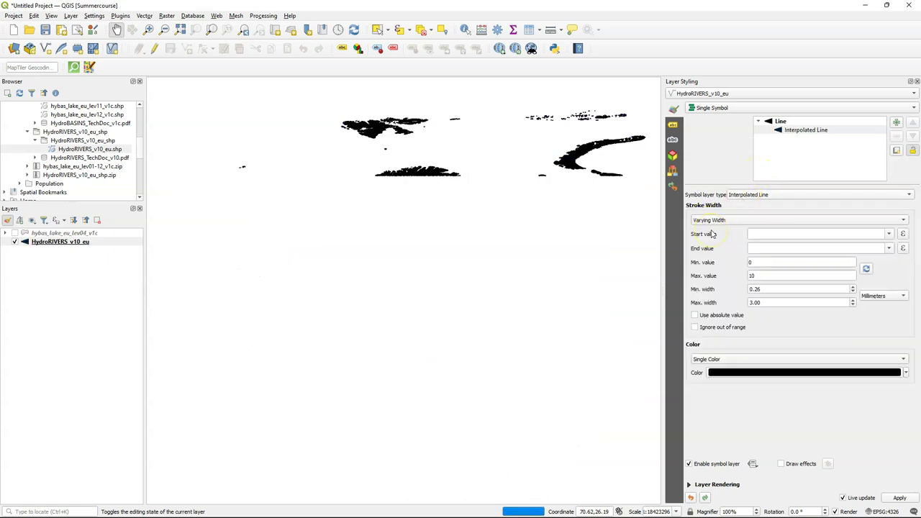
Drive width start and end by ORD_STRA, load min/max 1–9, and disable Live update.
{"action": "left_click", "coordinate": [889, 234]}
{"action": "scroll", "coordinate": [818, 263], "scroll_direction": "up", "scroll_amount": 2}
{"action": "scroll", "coordinate": [788, 294], "scroll_direction": "down", "scroll_amount": 2}
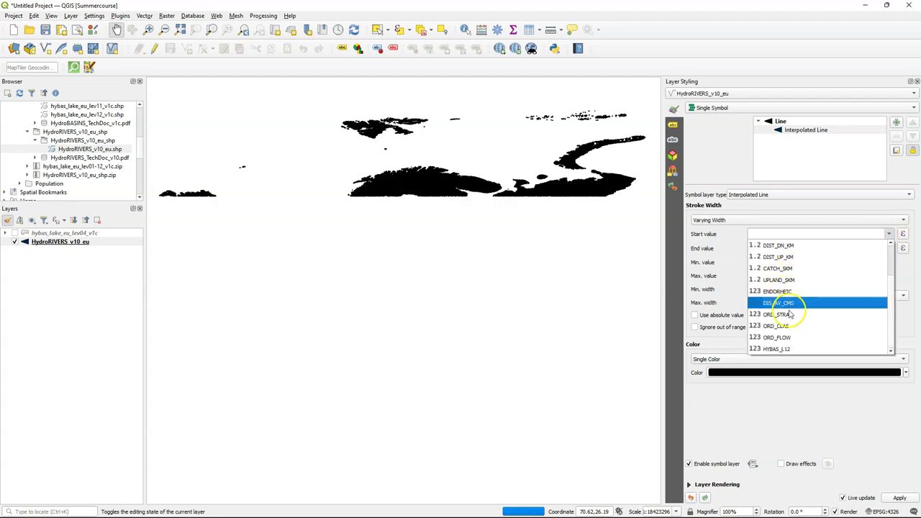
{"action": "left_click", "coordinate": [781, 316]}
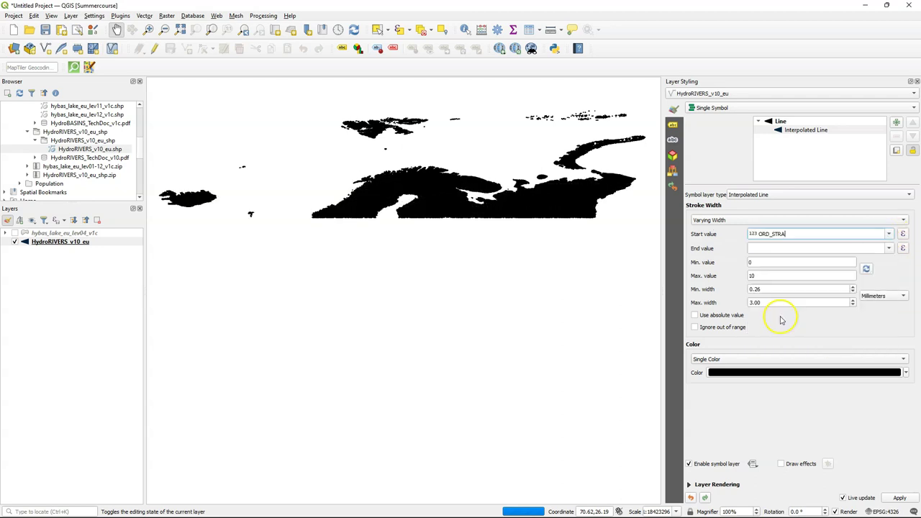
{"action": "left_click", "coordinate": [889, 248]}
{"action": "scroll", "coordinate": [791, 274], "scroll_direction": "down", "scroll_amount": 2}
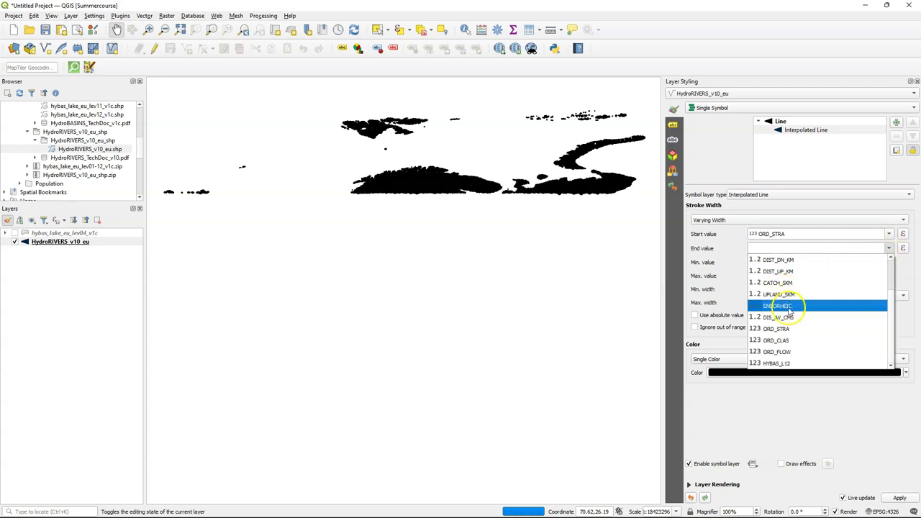
{"action": "key", "text": "Escape"}
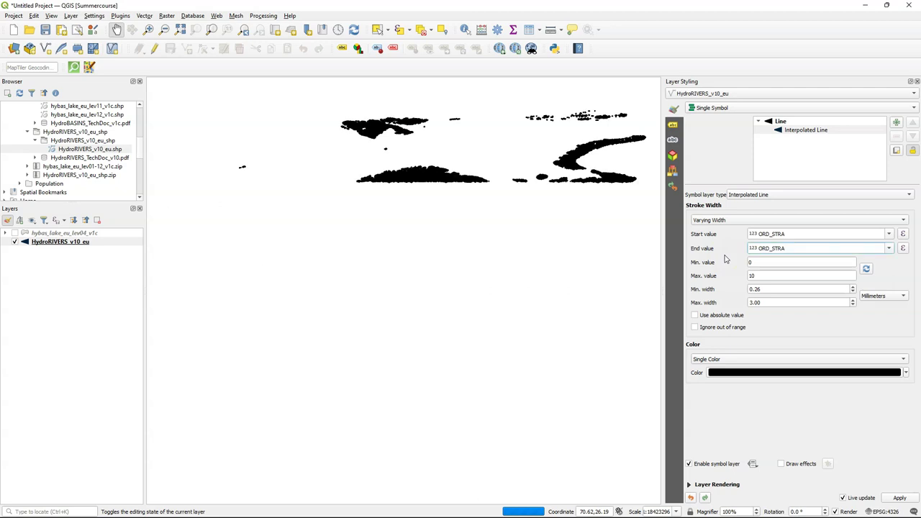
{"action": "left_click", "coordinate": [866, 270]}
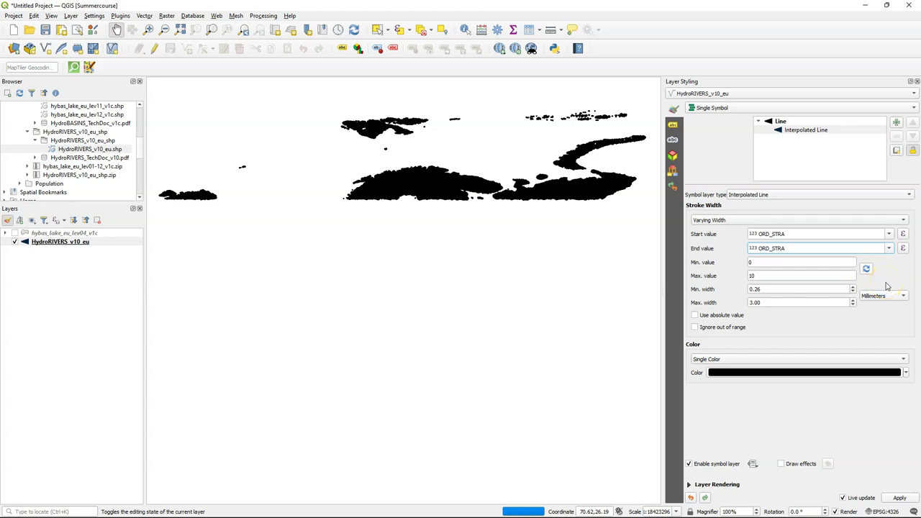
{"action": "left_click", "coordinate": [887, 285]}
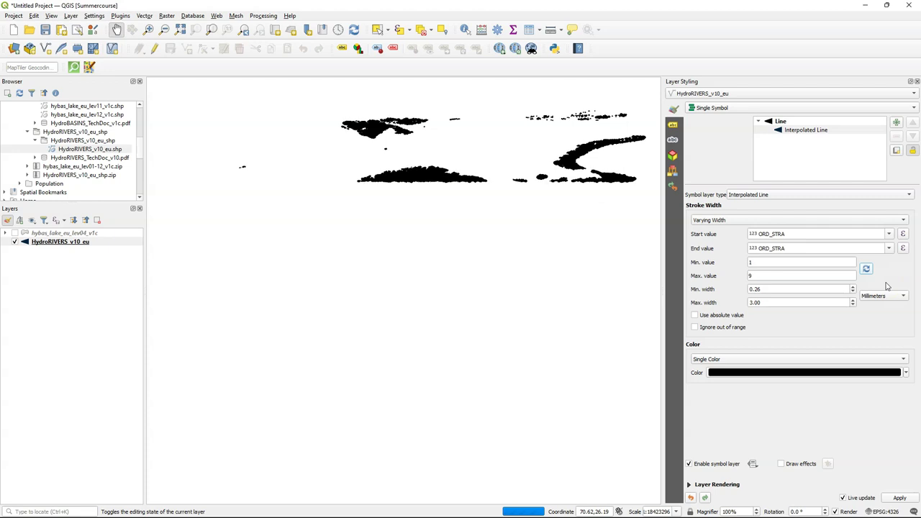
{"action": "left_click", "coordinate": [843, 498]}
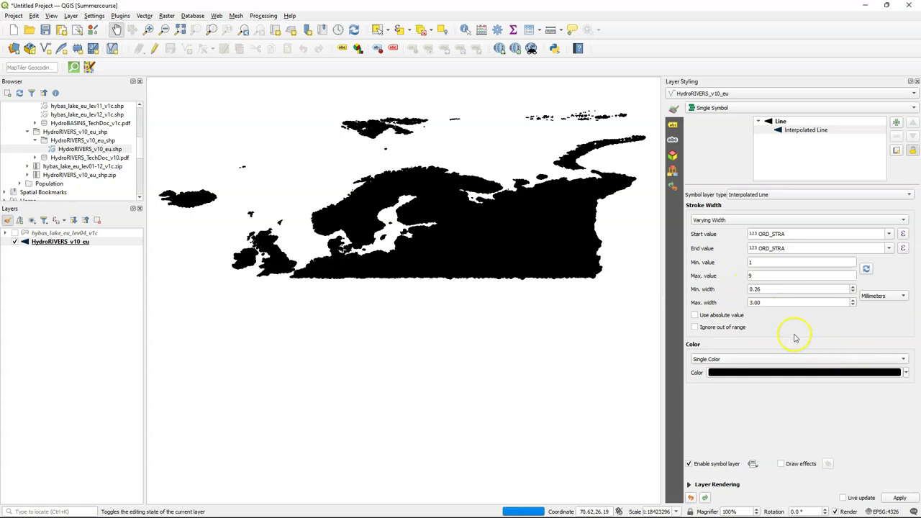
Set the river line width range to a minimum of 0 and a maximum of 1 mm.
{"action": "double_click", "coordinate": [752, 288]}
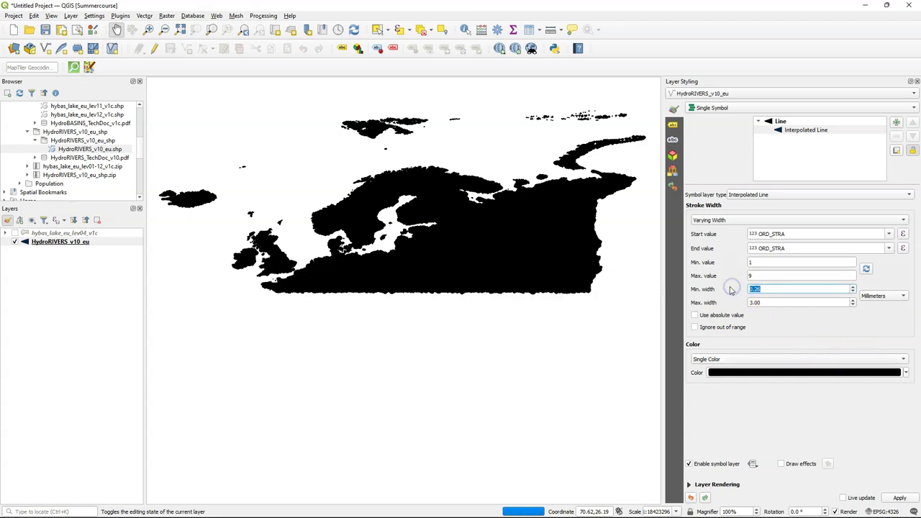
{"action": "type", "text": "0"}
{"action": "double_click", "coordinate": [736, 302]}
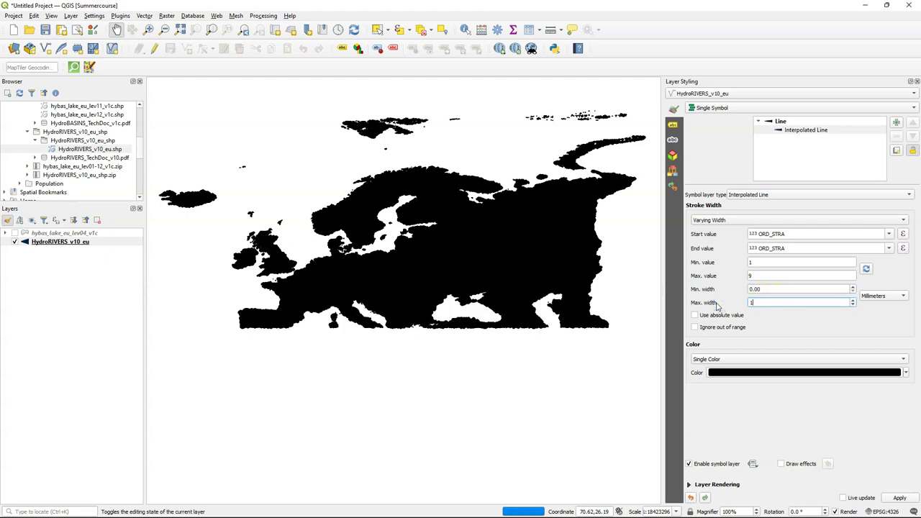
{"action": "type", "text": "1"}
Make the river colour vary with ORD_STRA for both start and end values (1 to 9).
{"action": "left_click", "coordinate": [770, 359]}
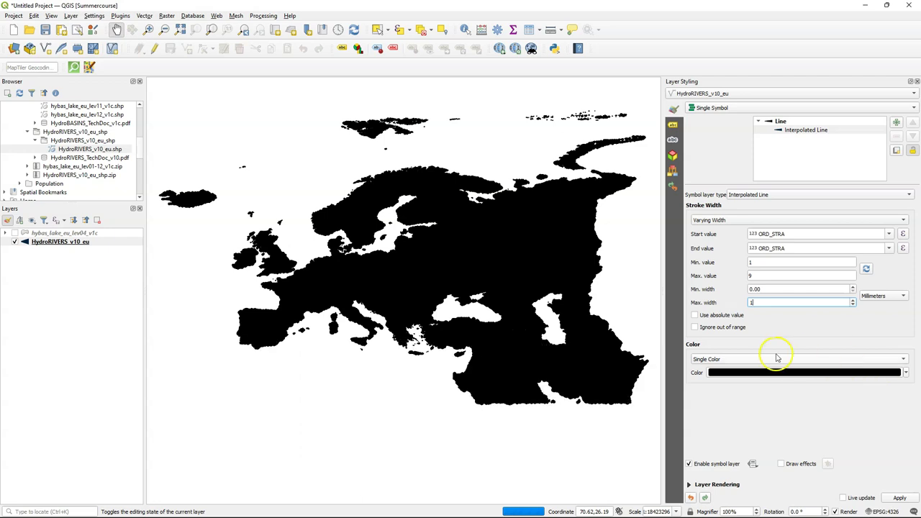
{"action": "left_click", "coordinate": [734, 370]}
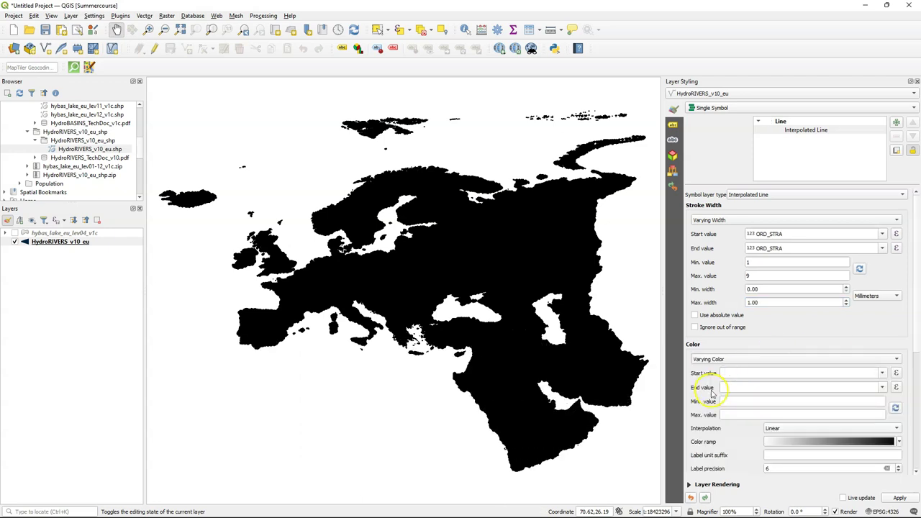
{"action": "left_click", "coordinate": [881, 373]}
{"action": "scroll", "coordinate": [748, 432], "scroll_direction": "down", "scroll_amount": 3}
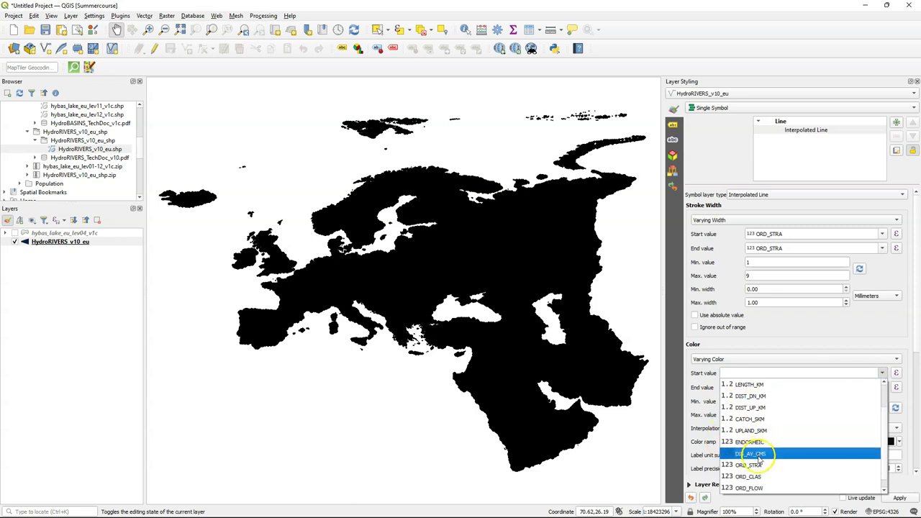
{"action": "left_click", "coordinate": [746, 465]}
{"action": "left_click", "coordinate": [883, 386]}
{"action": "scroll", "coordinate": [755, 427], "scroll_direction": "down", "scroll_amount": 3}
{"action": "left_click", "coordinate": [751, 452]}
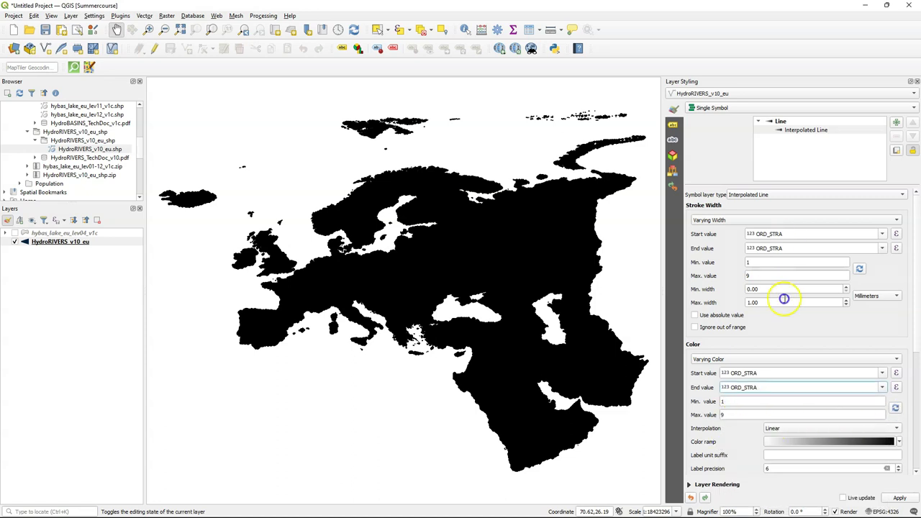
{"action": "left_click", "coordinate": [892, 408]}
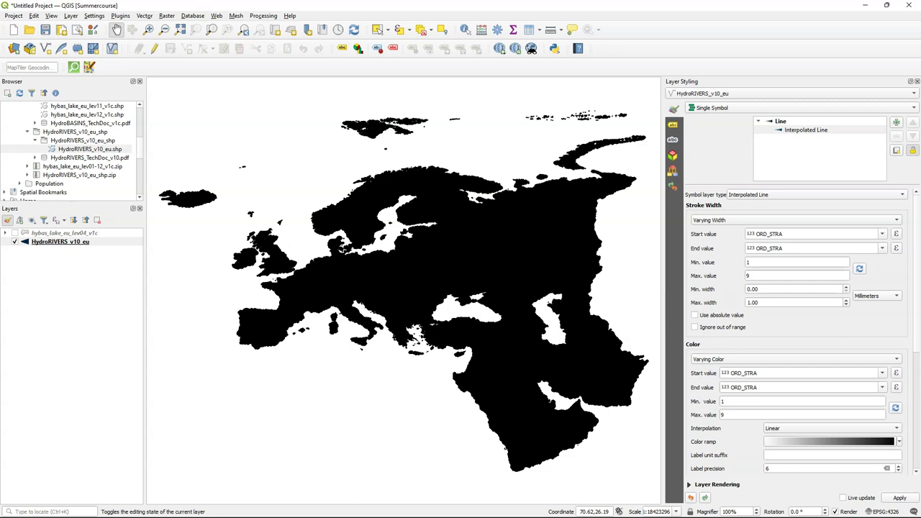
Apply the styling, try Blues, then use a white-to-black ramp; show hybas_lake_eu_lev04_v1c basins.
{"action": "left_click", "coordinate": [908, 499]}
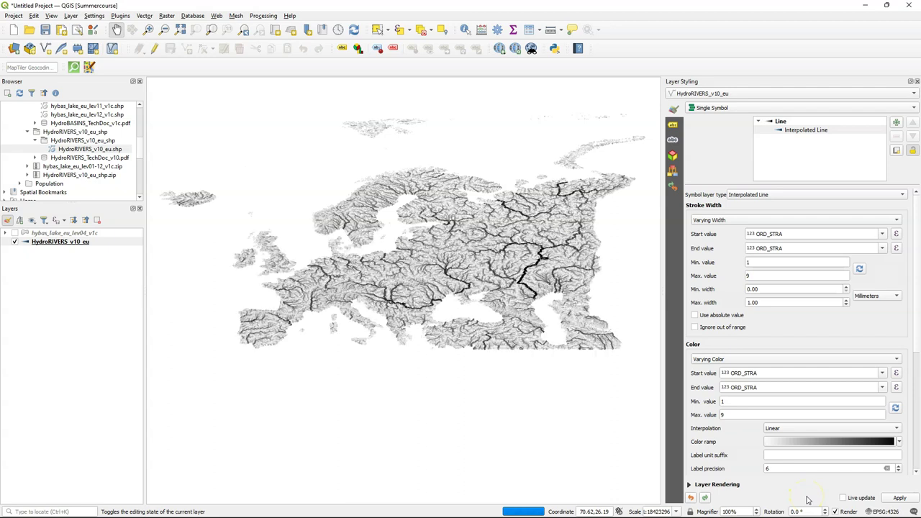
{"action": "left_click", "coordinate": [898, 440]}
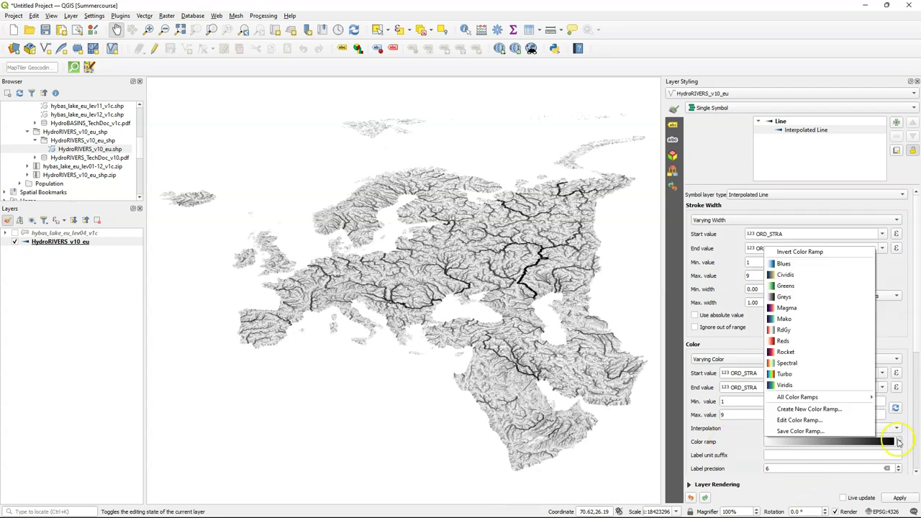
{"action": "left_click", "coordinate": [782, 265]}
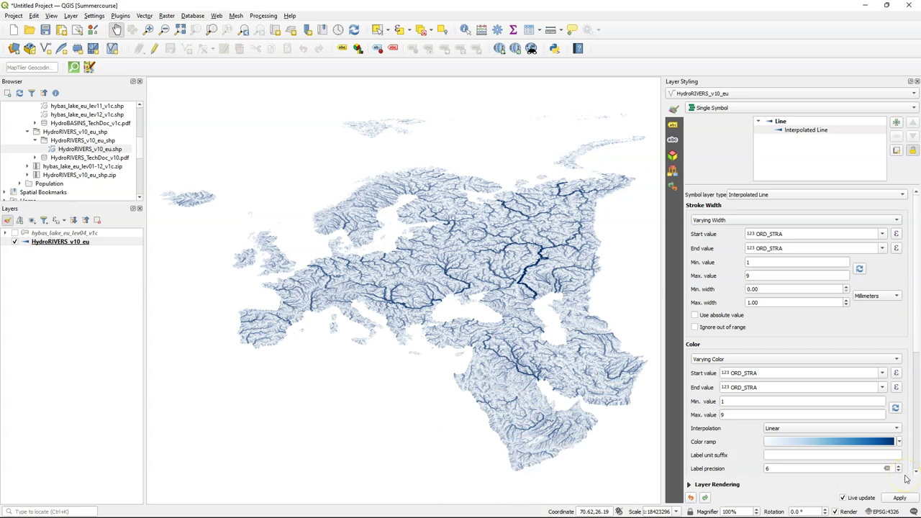
{"action": "left_click", "coordinate": [898, 440]}
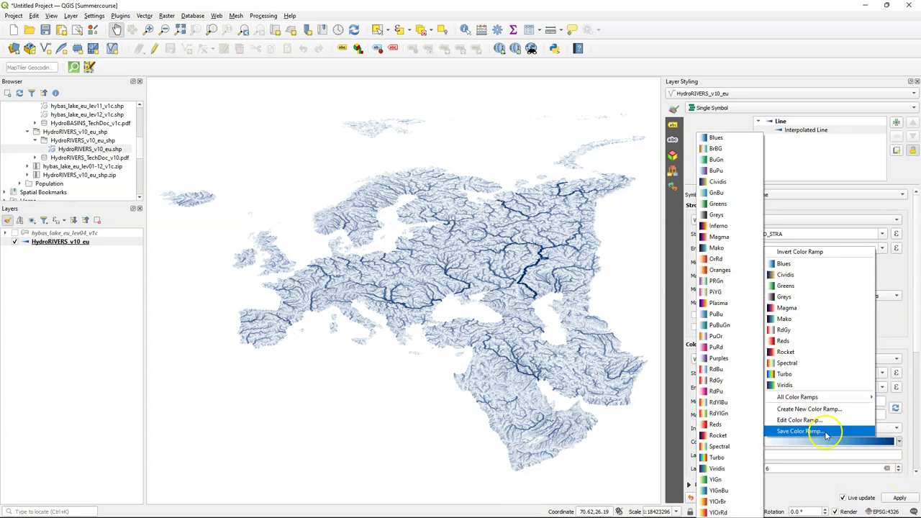
{"action": "left_click", "coordinate": [786, 298]}
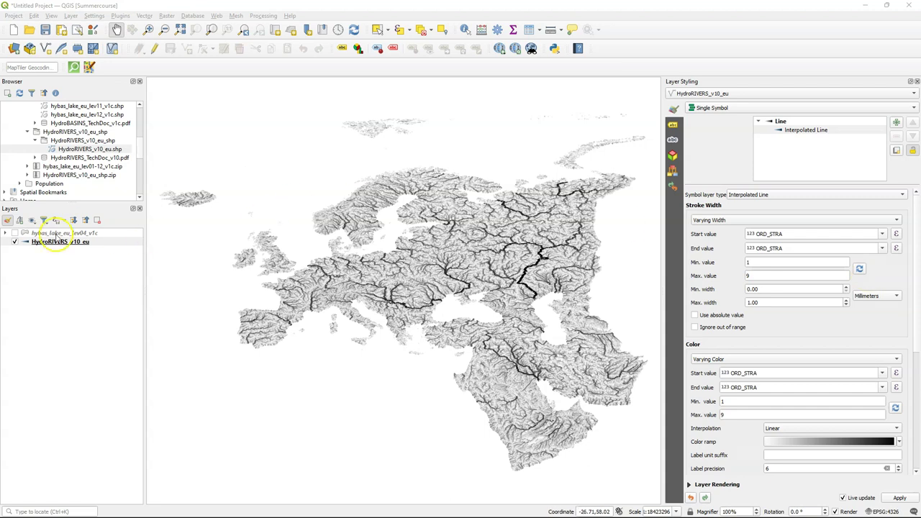
{"action": "left_click", "coordinate": [15, 233]}
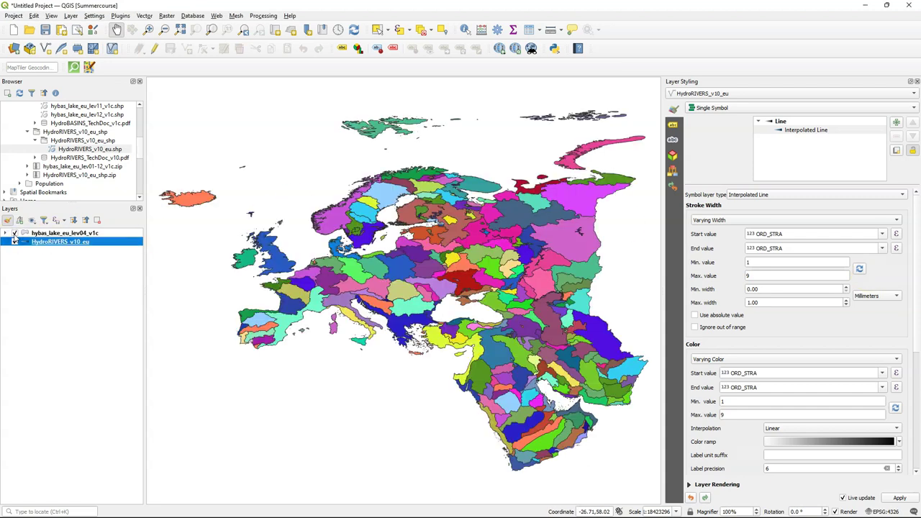
{"action": "left_click", "coordinate": [36, 233]}
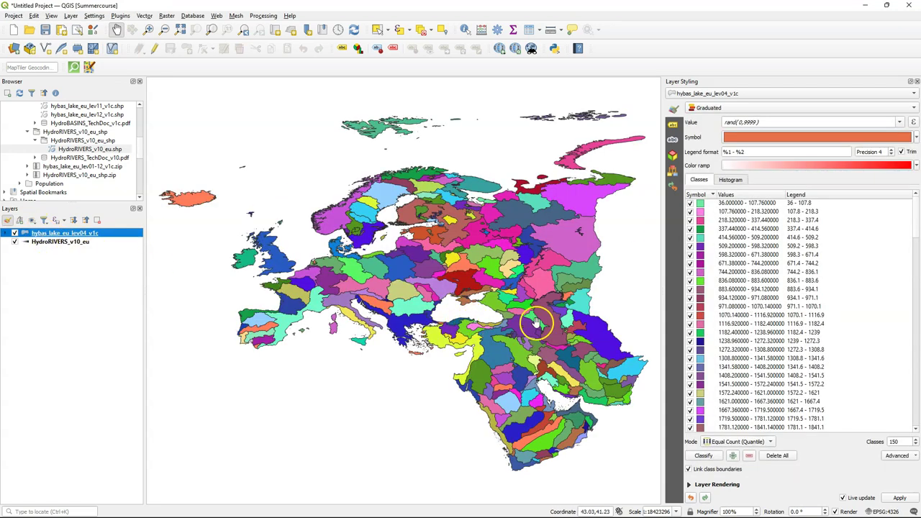
Set the hybas_lake_eu_lev04_v1c layer's blending mode to Soft light under Layer Rendering.
{"action": "left_click", "coordinate": [716, 485]}
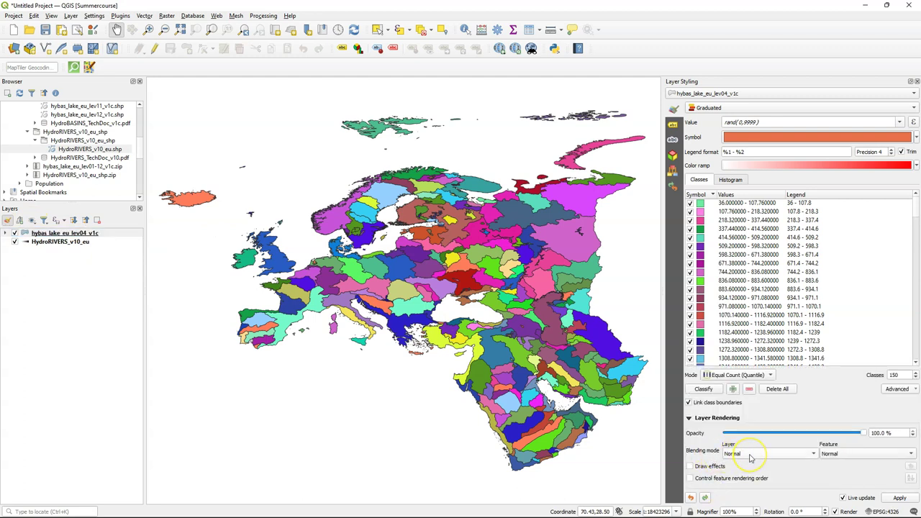
{"action": "left_click", "coordinate": [751, 454]}
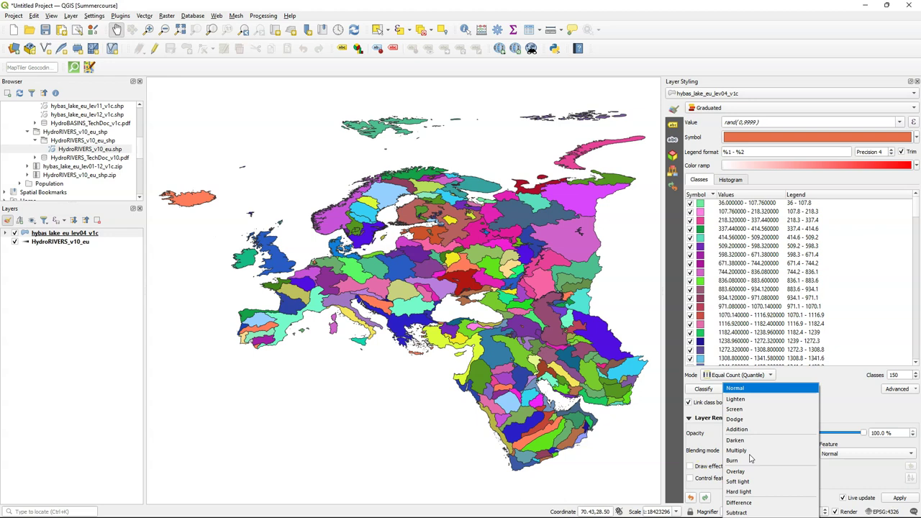
{"action": "left_click", "coordinate": [738, 482]}
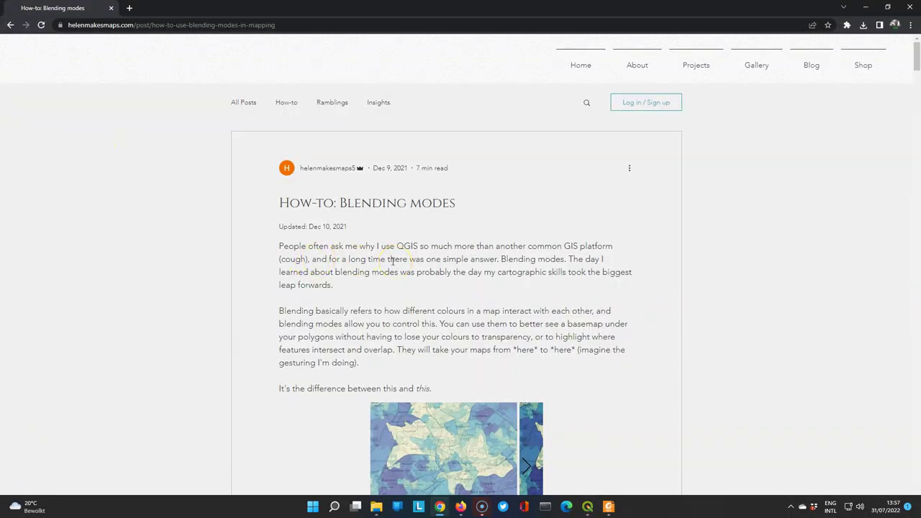
{"action": "scroll", "coordinate": [392, 261], "scroll_direction": "down", "scroll_amount": 6}
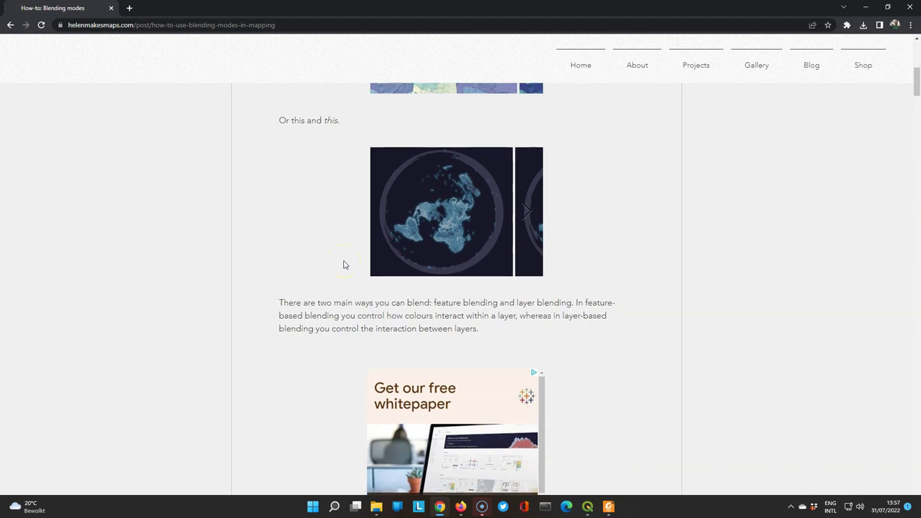
{"action": "scroll", "coordinate": [344, 265], "scroll_direction": "down", "scroll_amount": 10}
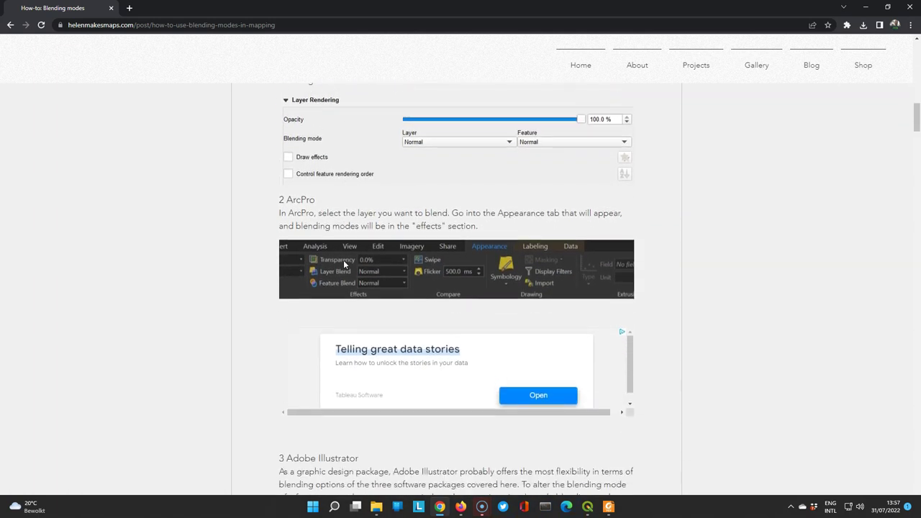
{"action": "scroll", "coordinate": [344, 264], "scroll_direction": "down", "scroll_amount": 8}
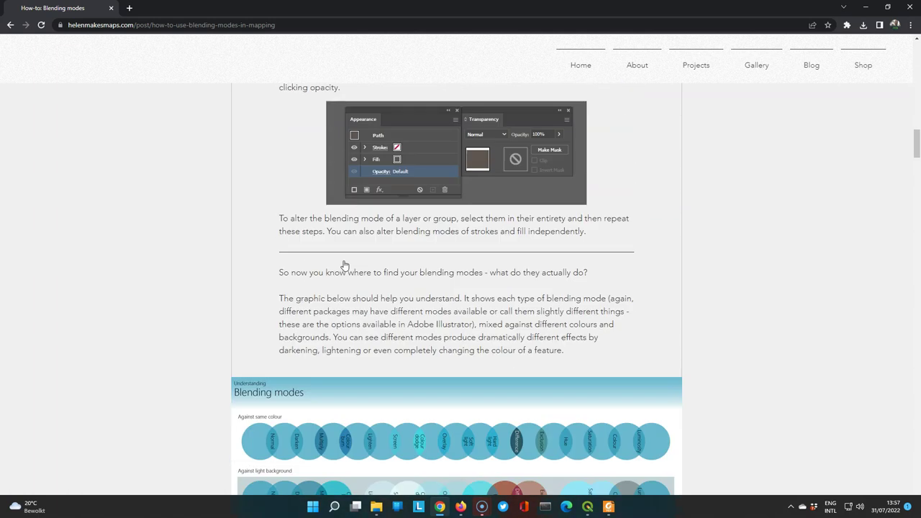
{"action": "scroll", "coordinate": [344, 265], "scroll_direction": "down", "scroll_amount": 5}
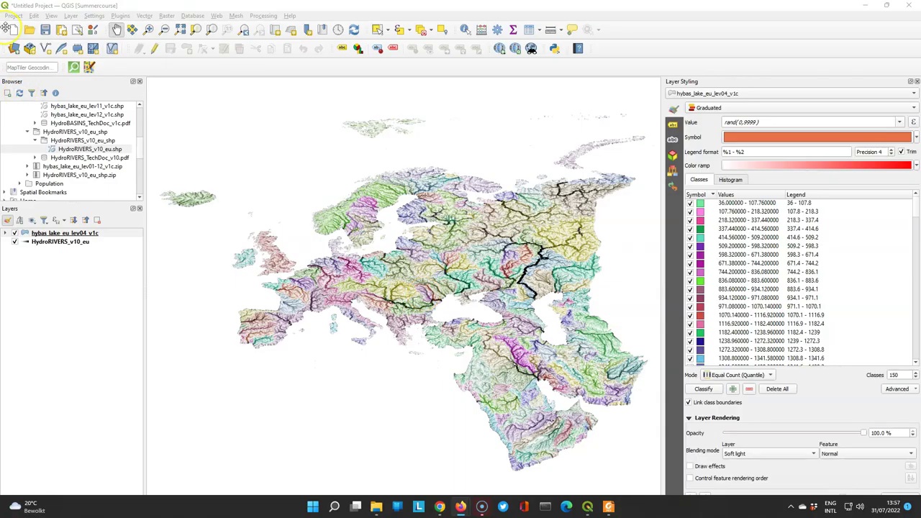
Set the project background colour to black in the General project properties.
{"action": "left_click", "coordinate": [13, 16]}
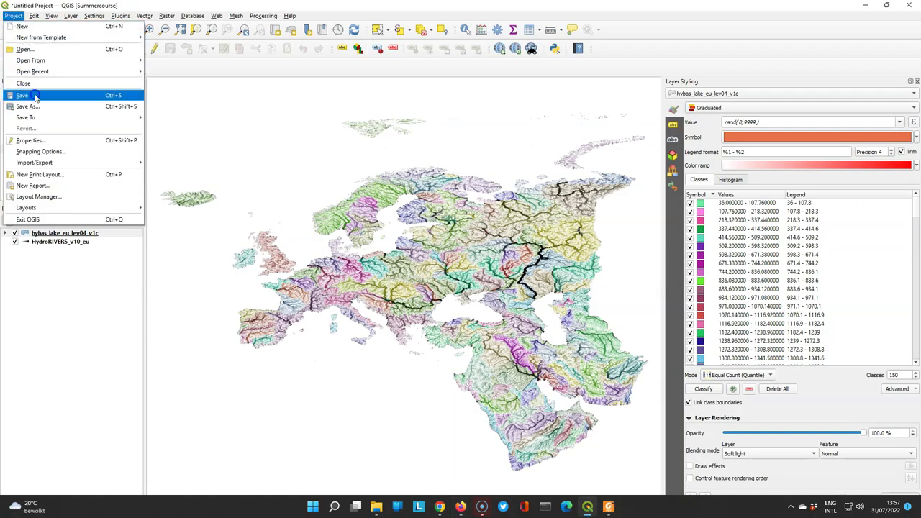
{"action": "left_click", "coordinate": [29, 140]}
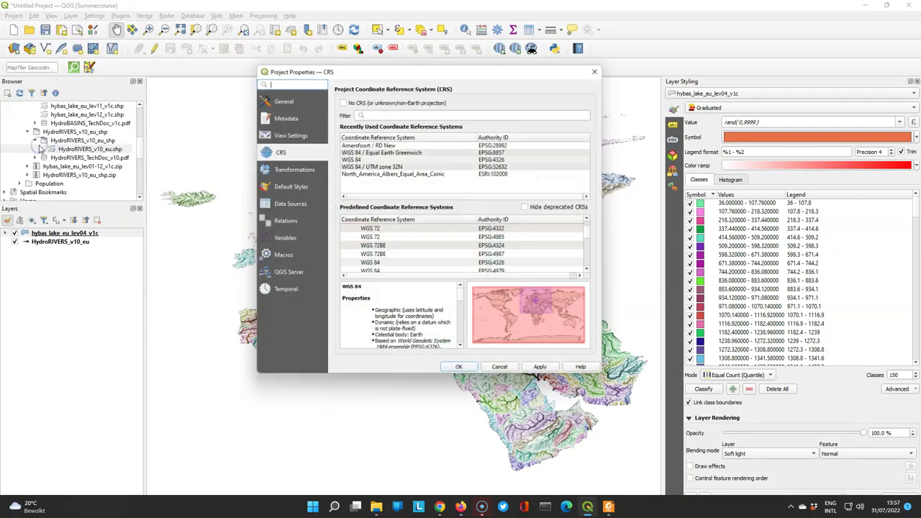
{"action": "left_click", "coordinate": [282, 102]}
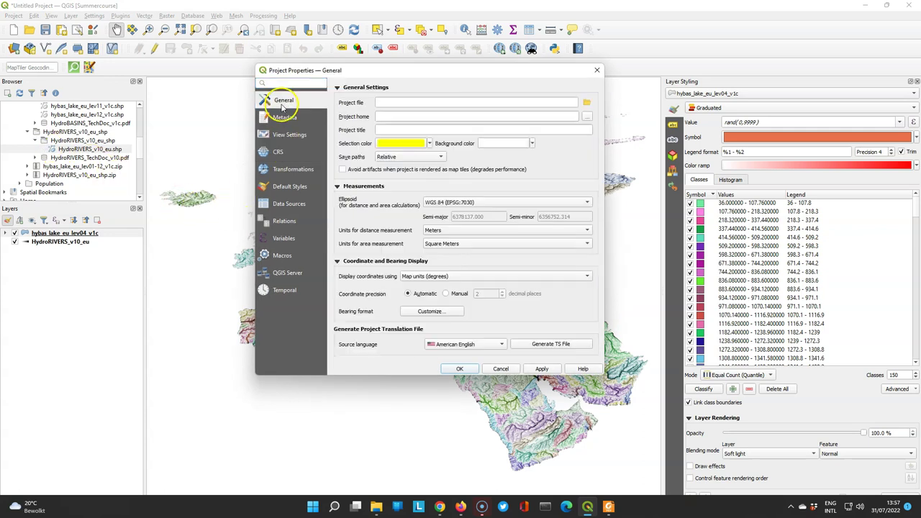
{"action": "left_click", "coordinate": [530, 143]}
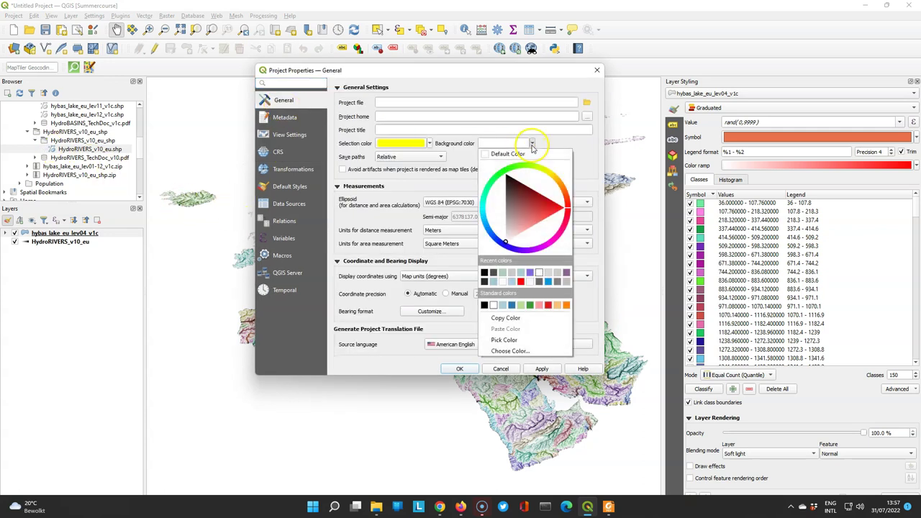
{"action": "left_click", "coordinate": [484, 304]}
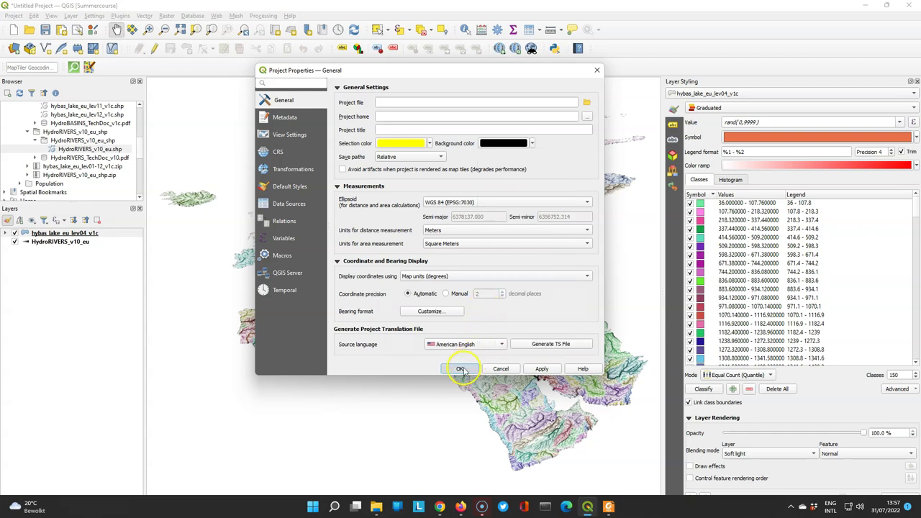
{"action": "left_click", "coordinate": [459, 368]}
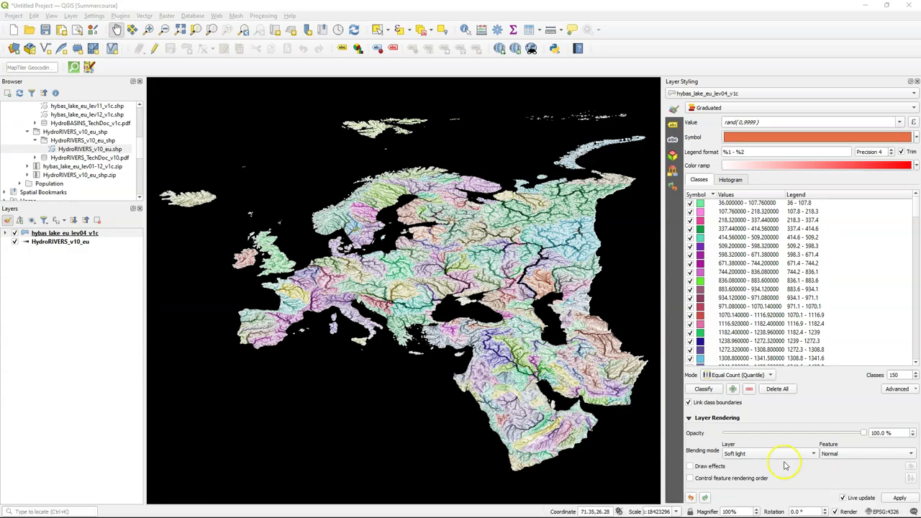
Change the project CRS to WGS 84 / Equal Earth Greenwich (EPSG:8857).
{"action": "left_click", "coordinate": [884, 511]}
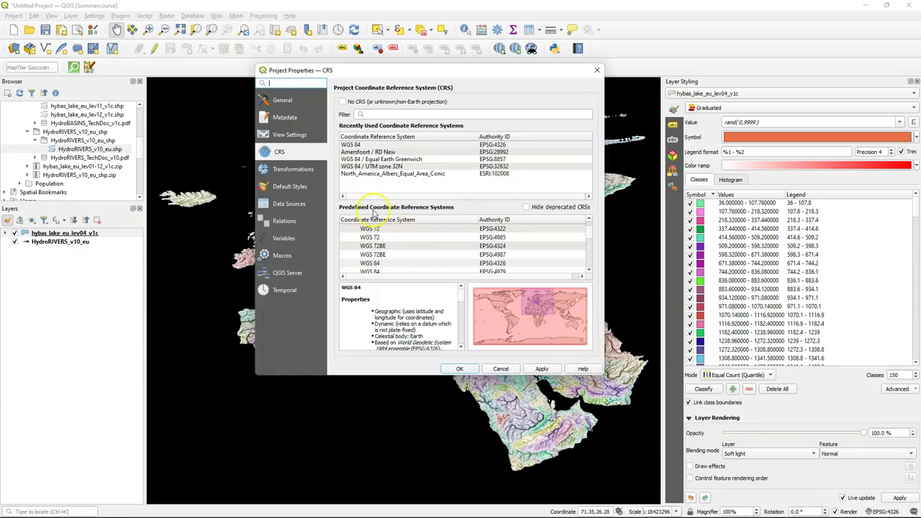
{"action": "left_click", "coordinate": [499, 160]}
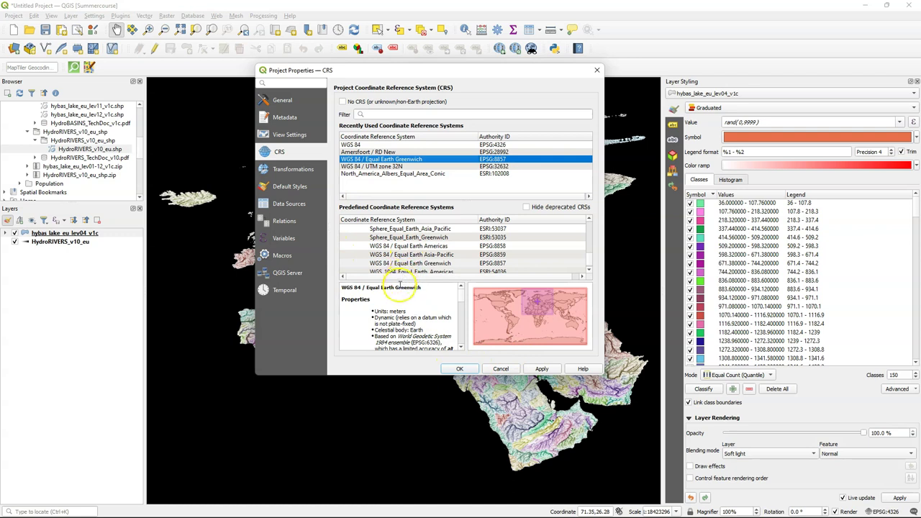
{"action": "left_click", "coordinate": [459, 368]}
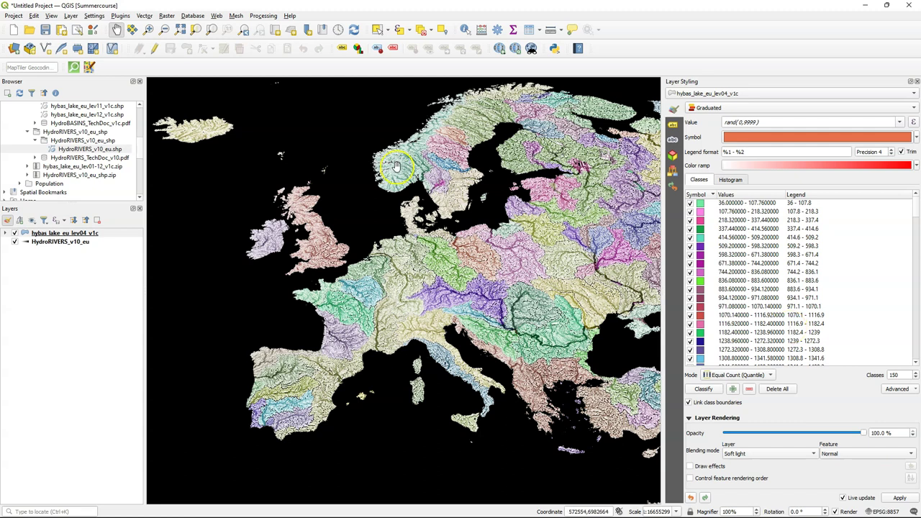
{"action": "left_click", "coordinate": [51, 15]}
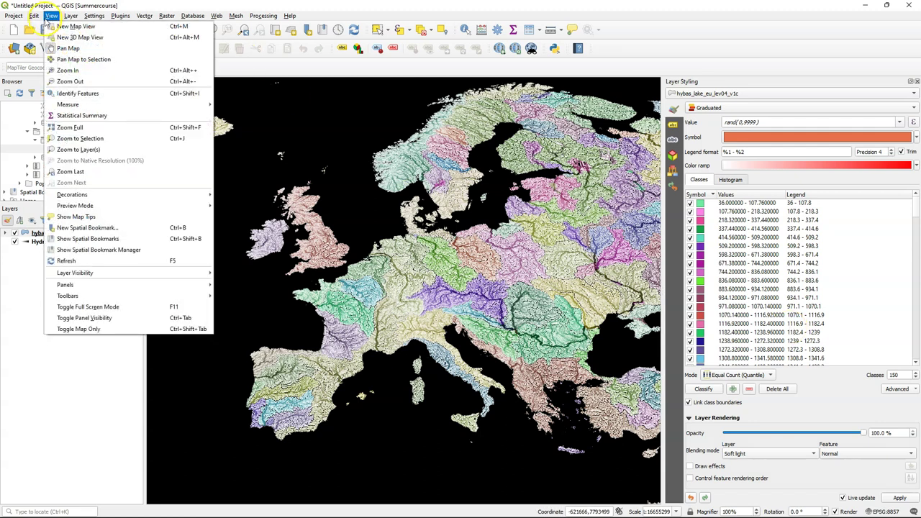
{"action": "mouse_move", "coordinate": [76, 193]}
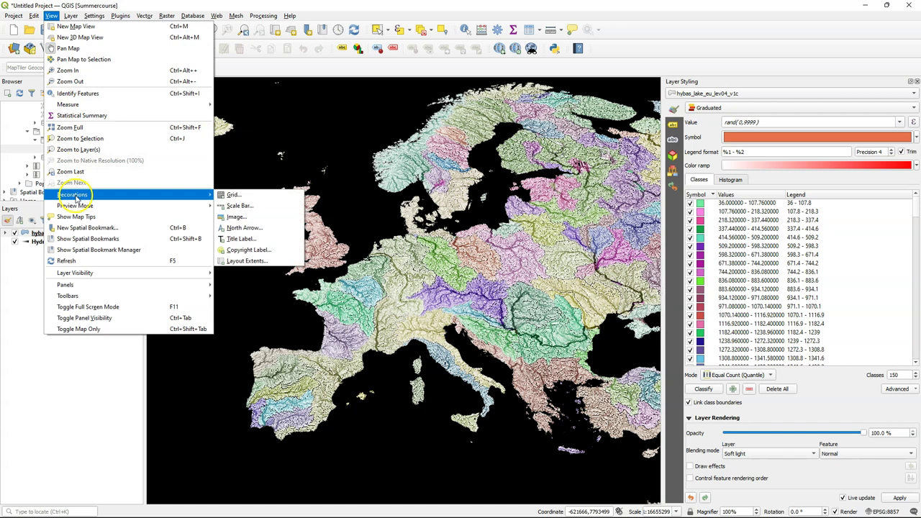
{"action": "left_click", "coordinate": [261, 250]}
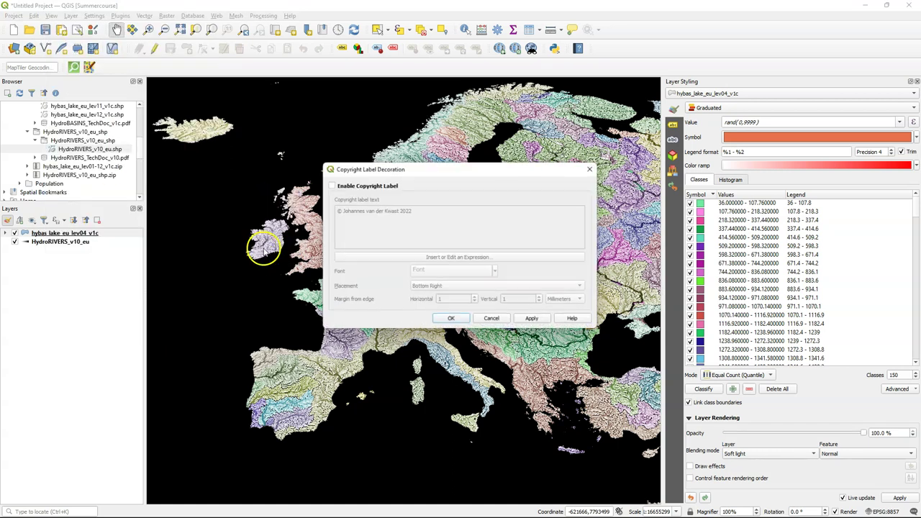
{"action": "left_click", "coordinate": [352, 187]}
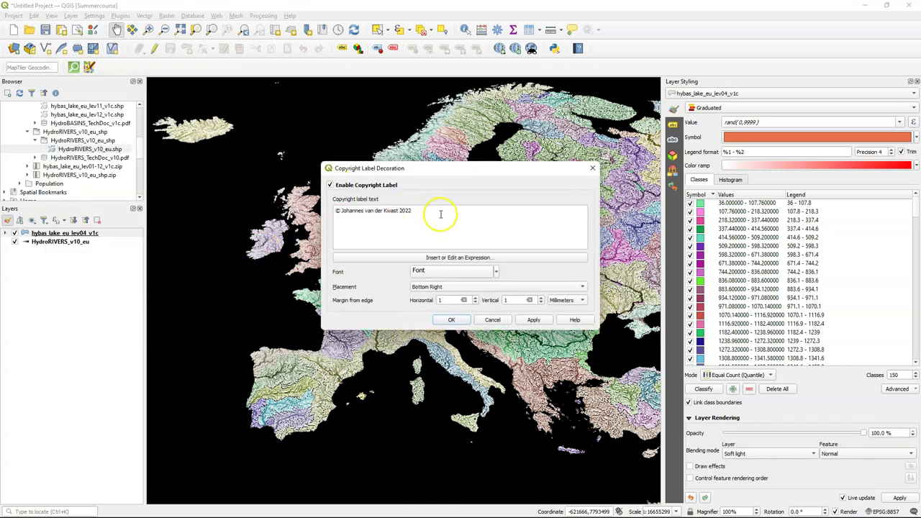
{"action": "left_click_drag", "start_coordinate": [441, 215], "coordinate": [317, 207]}
{"action": "type", "text": "Sour"}
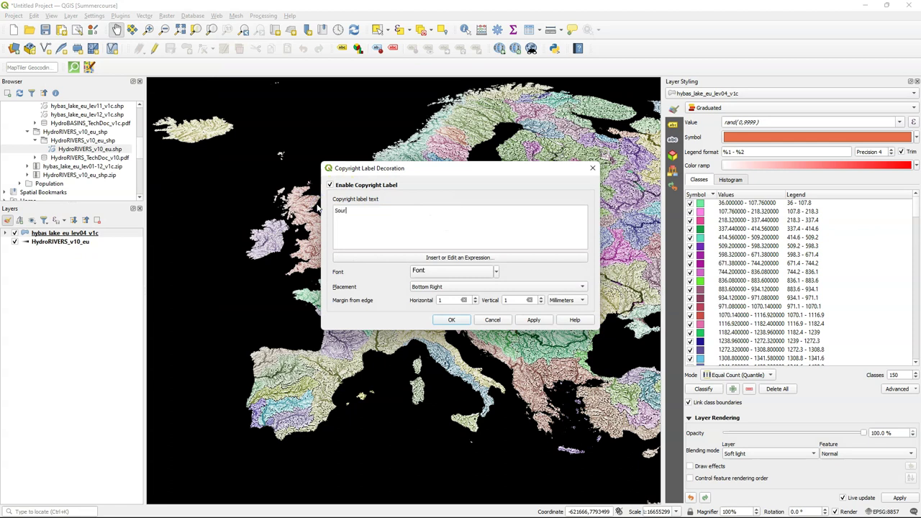
{"action": "type", "text": "ce: HydroSHEDS"}
{"action": "left_click", "coordinate": [423, 257]}
{"action": "type", "text": ", http://www.hydrosheds.org Cartographer"}
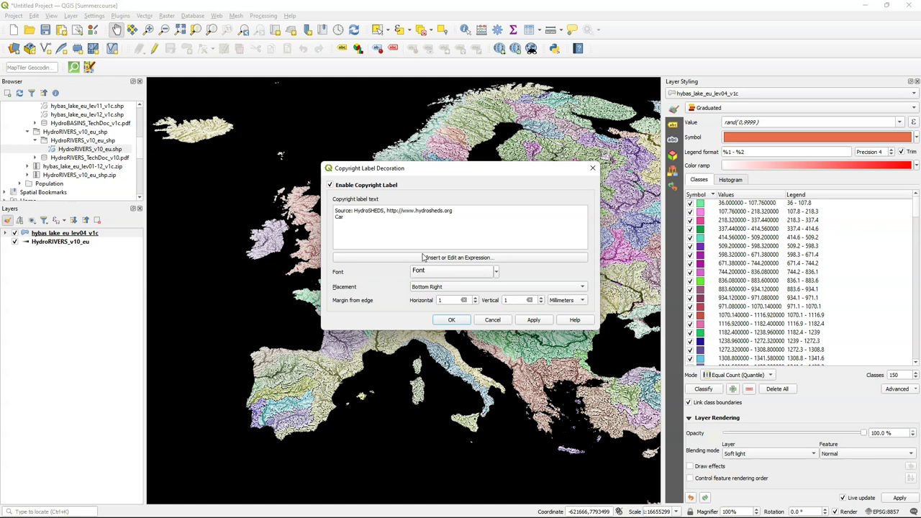
{"action": "type", "text": ": Hans van der Kwast"}
Make the label's font colour white and place it at the bottom left.
{"action": "left_click", "coordinate": [446, 270]}
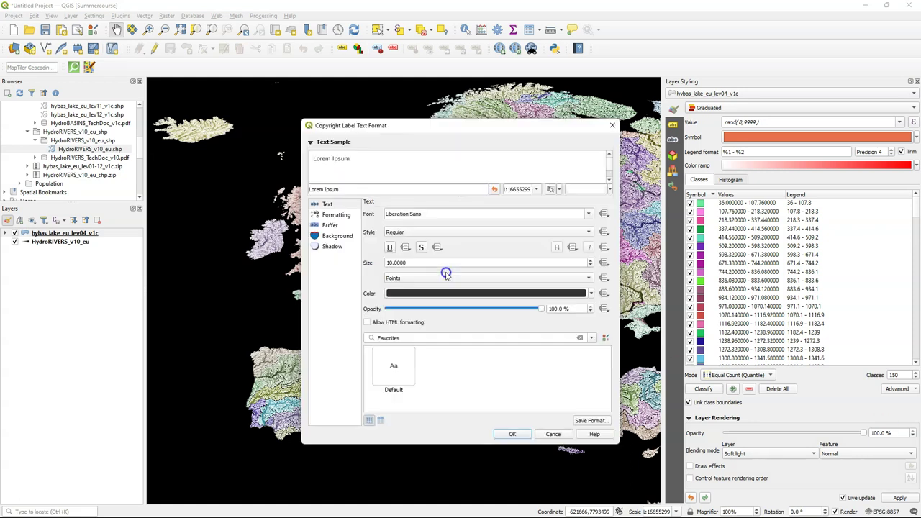
{"action": "left_click", "coordinate": [591, 294]}
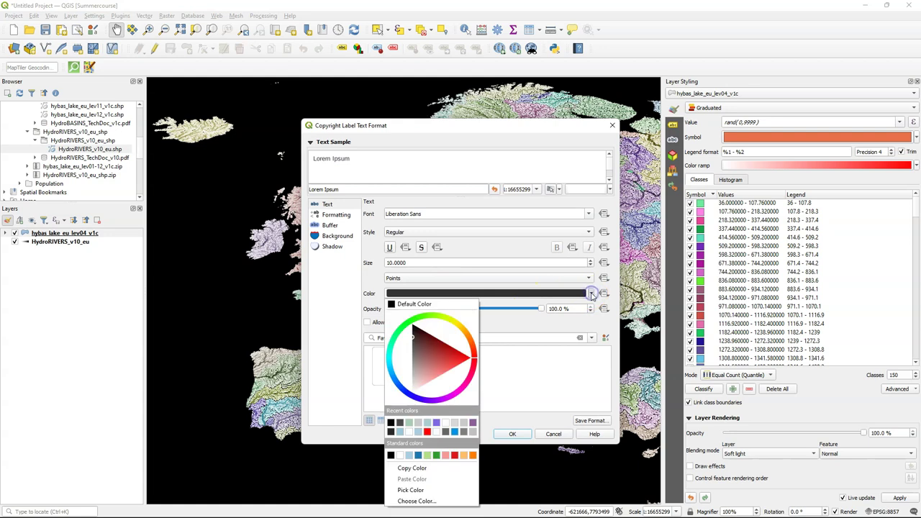
{"action": "left_click", "coordinate": [400, 455]}
{"action": "left_click", "coordinate": [494, 383]}
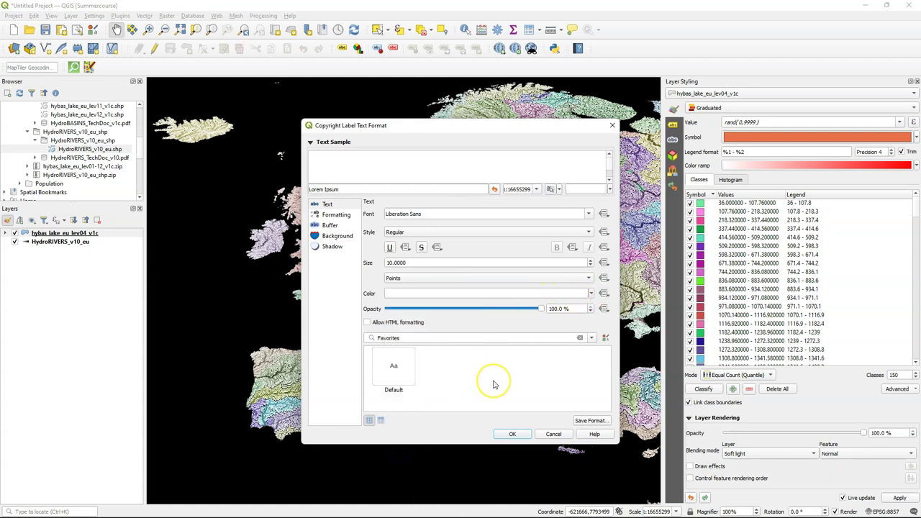
{"action": "left_click", "coordinate": [512, 433]}
{"action": "left_click", "coordinate": [460, 286]}
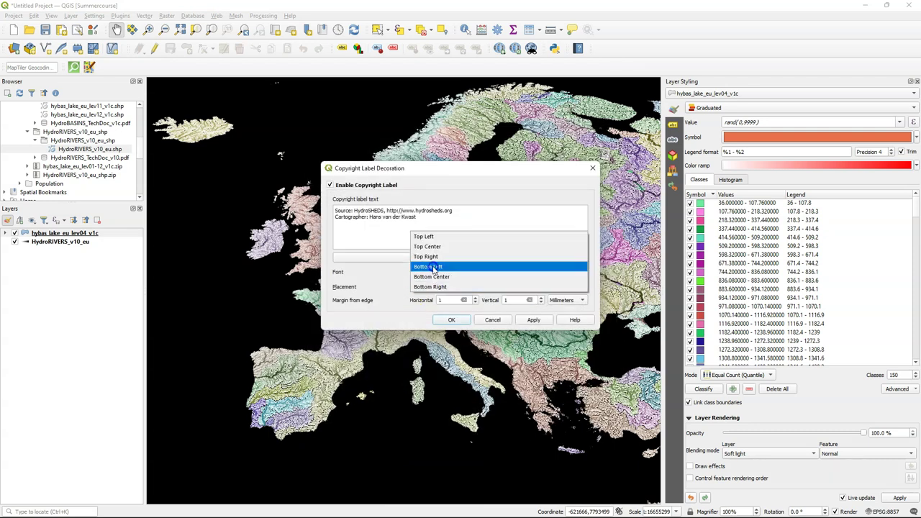
{"action": "left_click", "coordinate": [433, 267]}
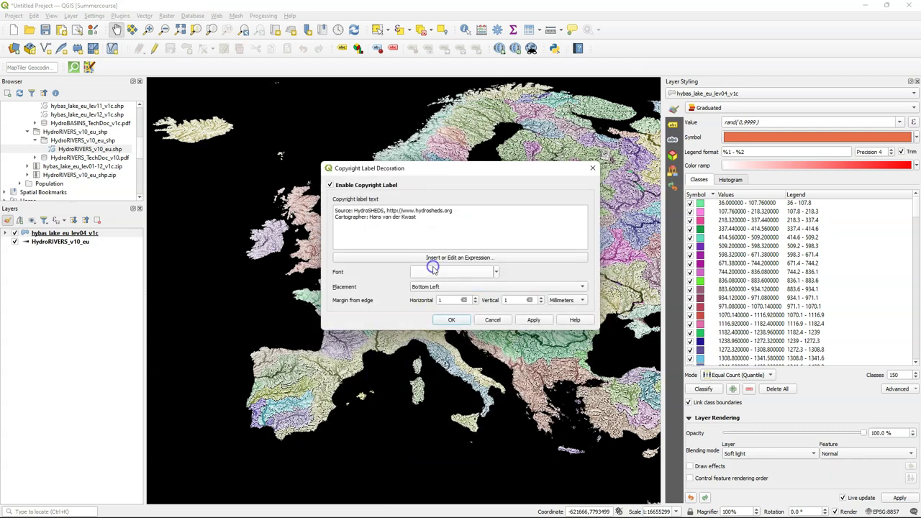
{"action": "left_click", "coordinate": [452, 321]}
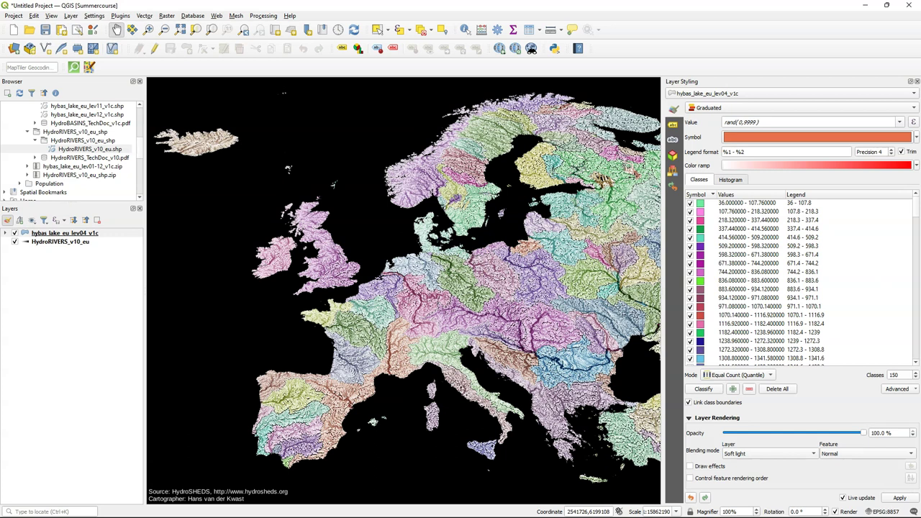
Export the map to image as riverbasins_europe PNG in the HydroSHEDS folder.
{"action": "left_click", "coordinate": [14, 15]}
{"action": "mouse_move", "coordinate": [41, 166]}
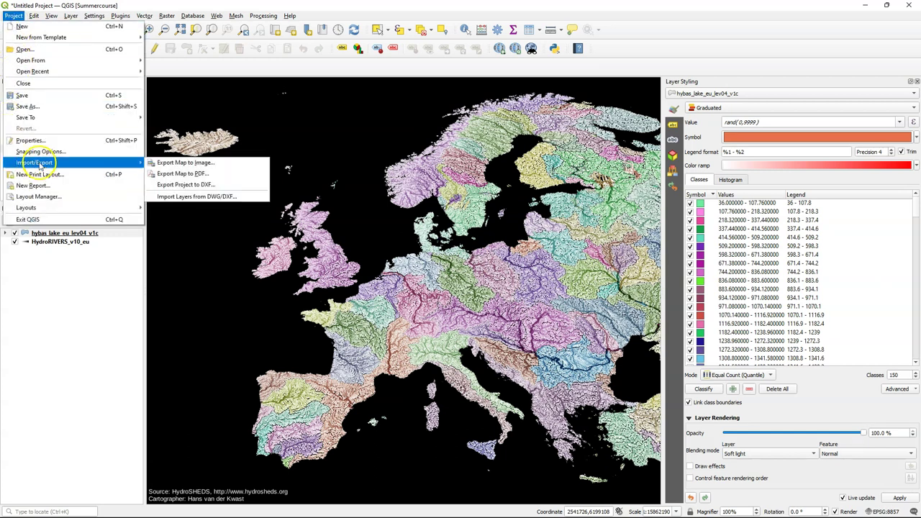
{"action": "left_click", "coordinate": [186, 163]}
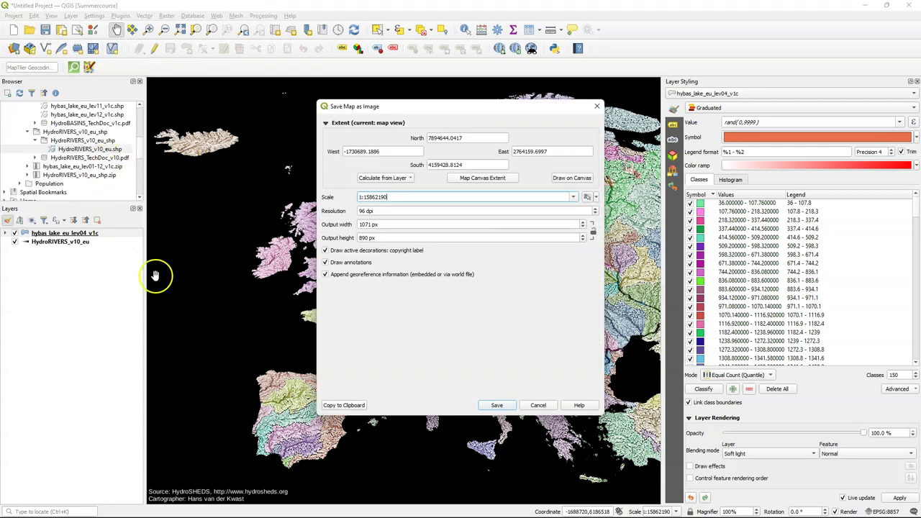
{"action": "left_click", "coordinate": [497, 406]}
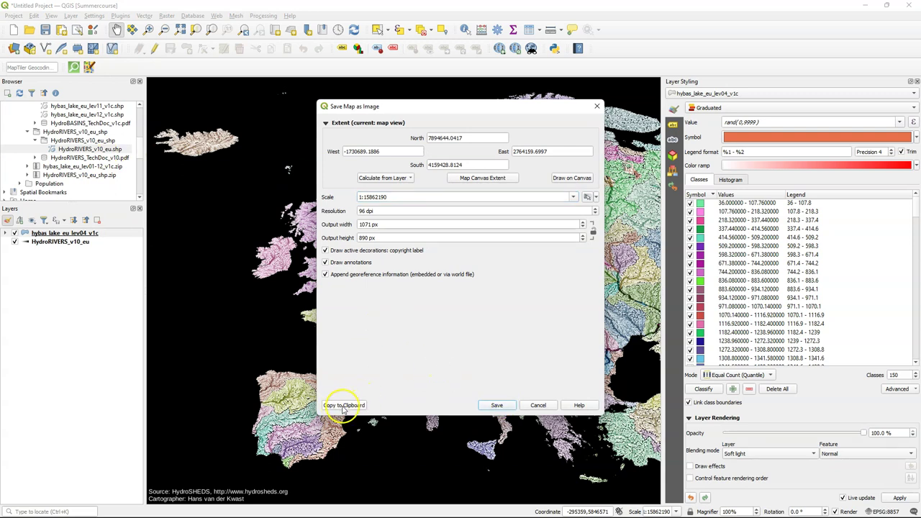
{"action": "left_click", "coordinate": [484, 407]}
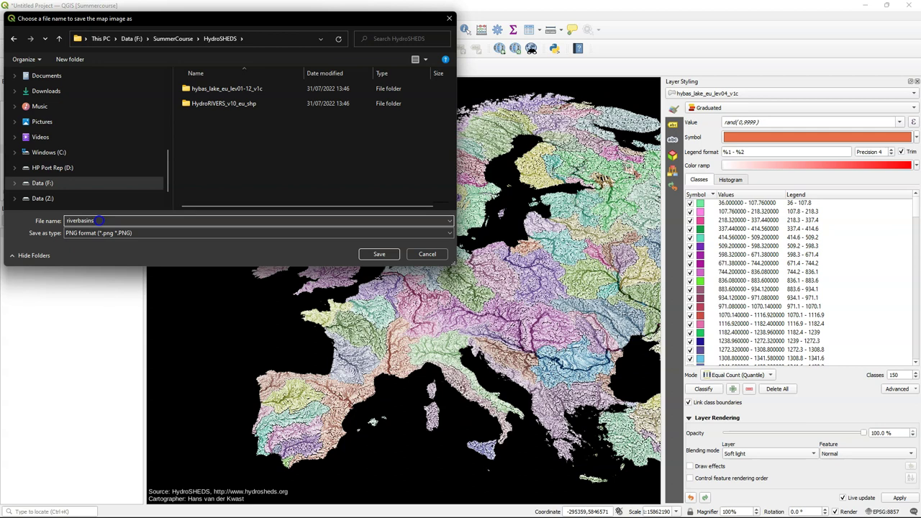
{"action": "type", "text": "riverbasins_europe"}
{"action": "left_click", "coordinate": [378, 254]}
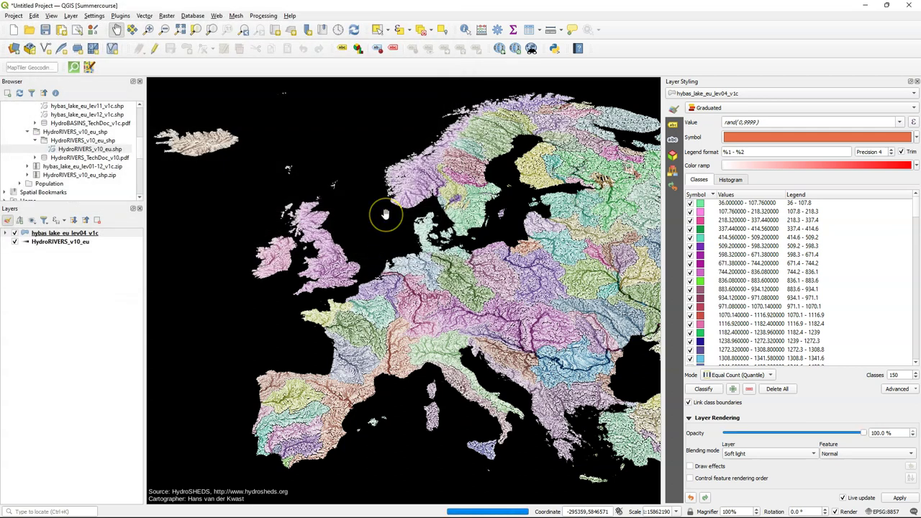
Open riverbasins_europe.png from the HydroSHEDS folder in Photos and maximize the viewer.
{"action": "left_click", "coordinate": [368, 85]}
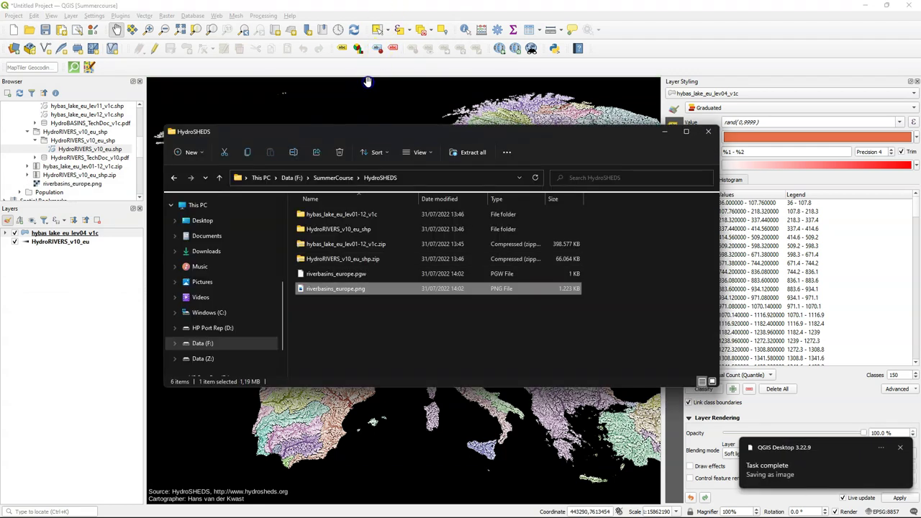
{"action": "double_click", "coordinate": [330, 290]}
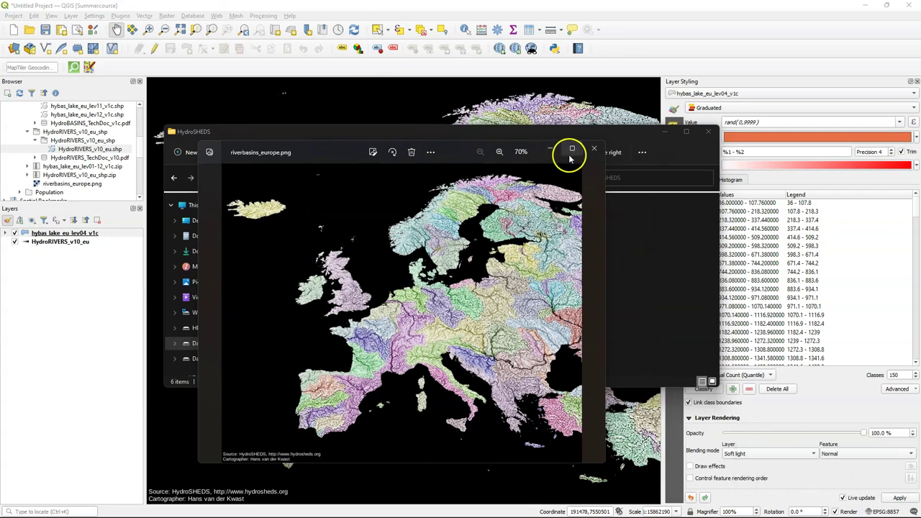
{"action": "left_click", "coordinate": [572, 150]}
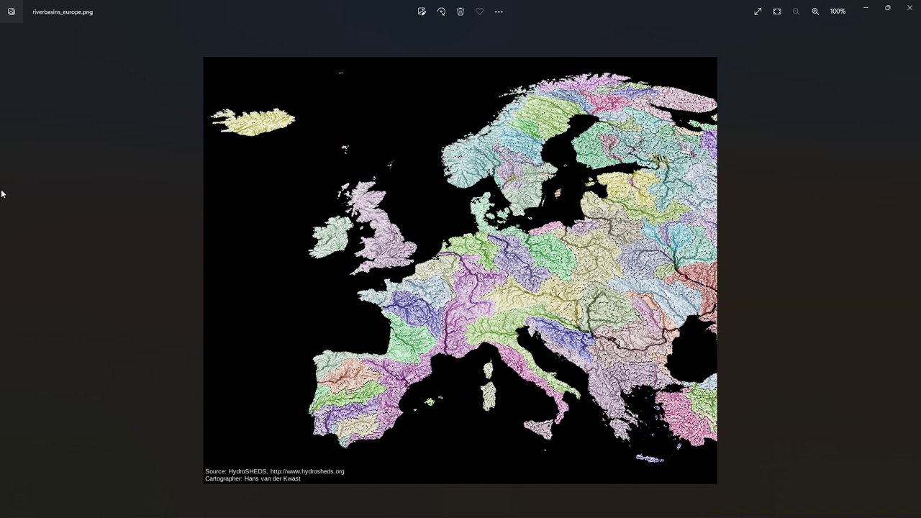
{"action": "left_click", "coordinate": [13, 459]}
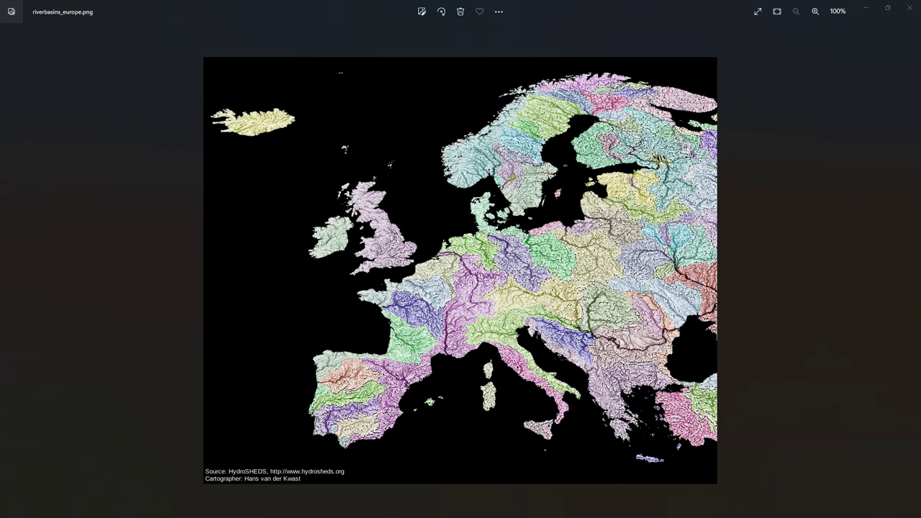